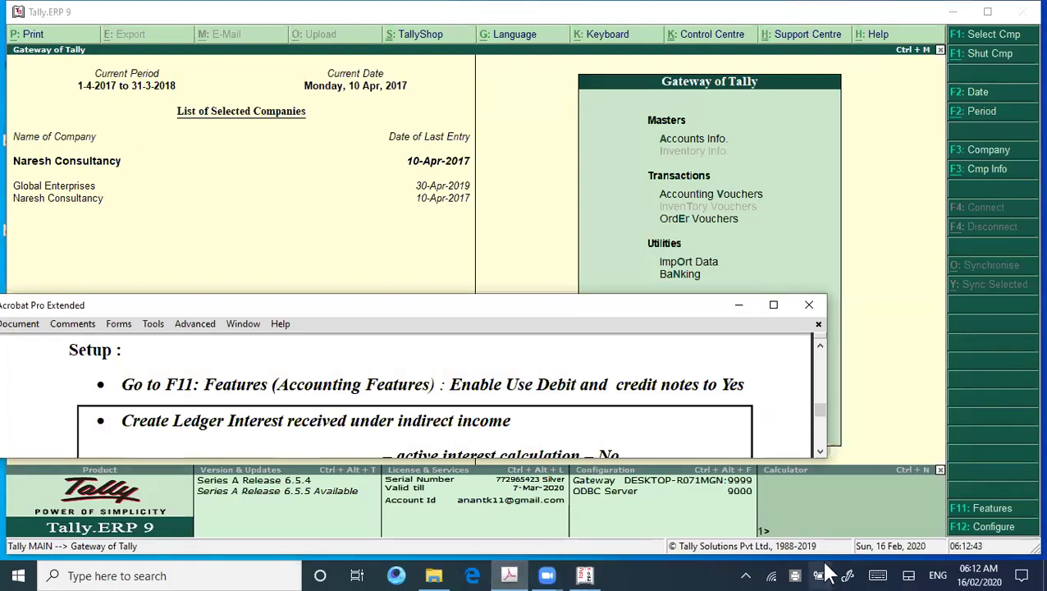
Pin the Acrobat instructions window on top of the other windows and return to Tally.
left_click(745, 576)
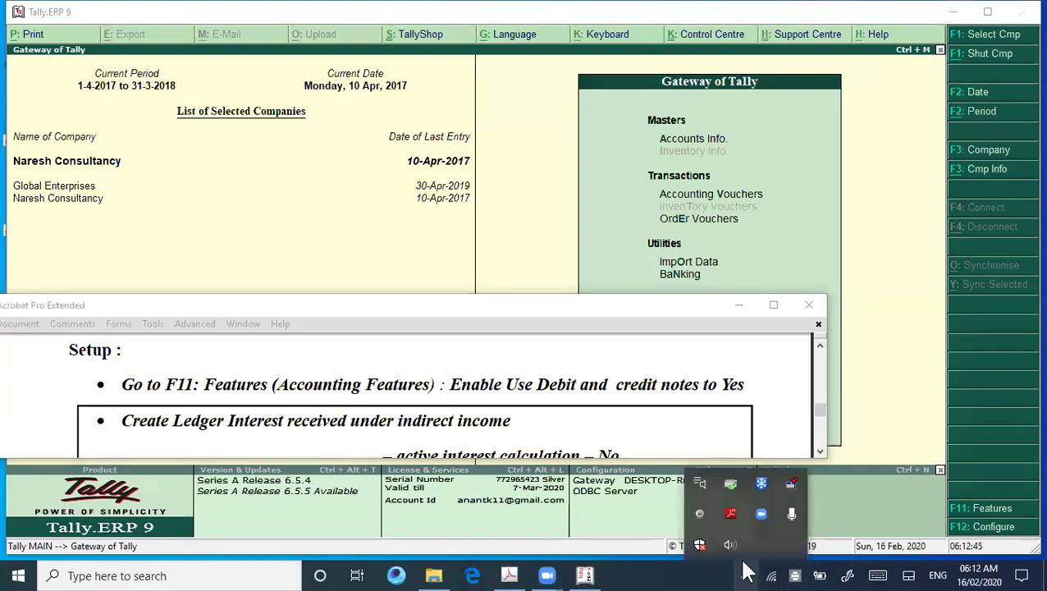
left_click(788, 482)
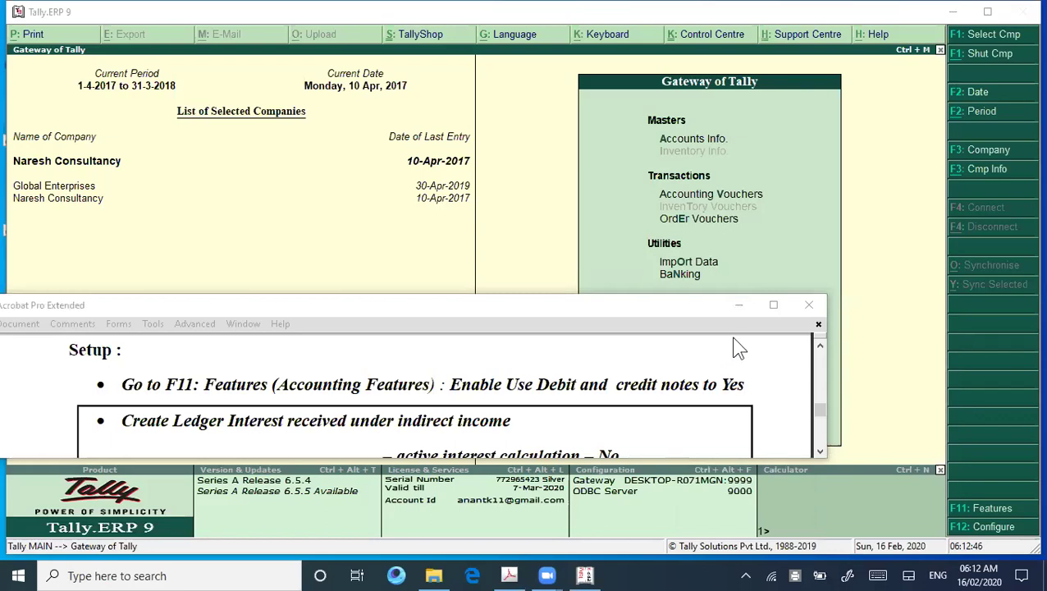
left_click(745, 575)
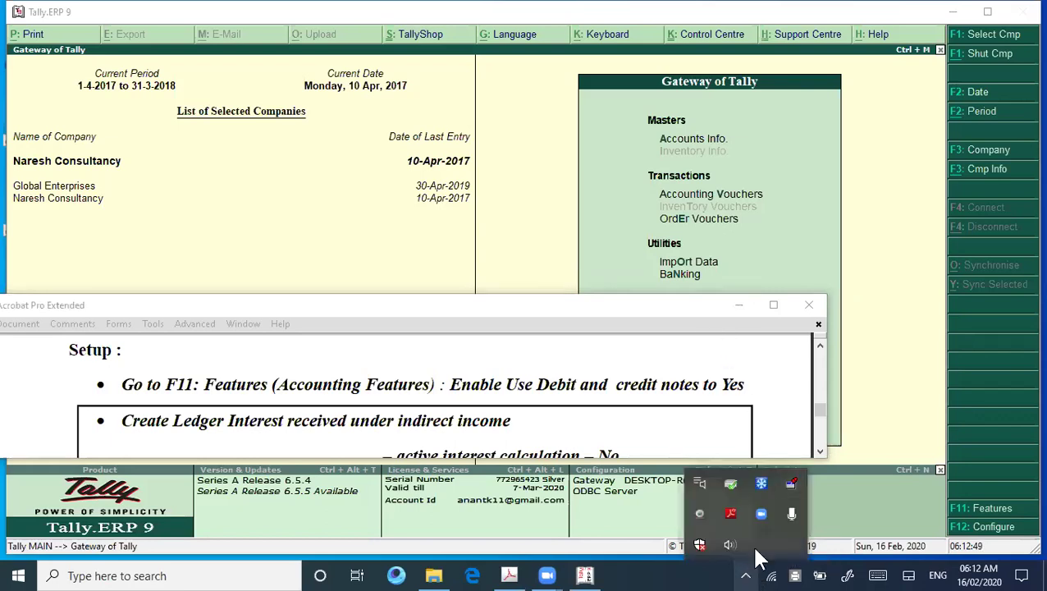
right_click(789, 482)
left_click(823, 375)
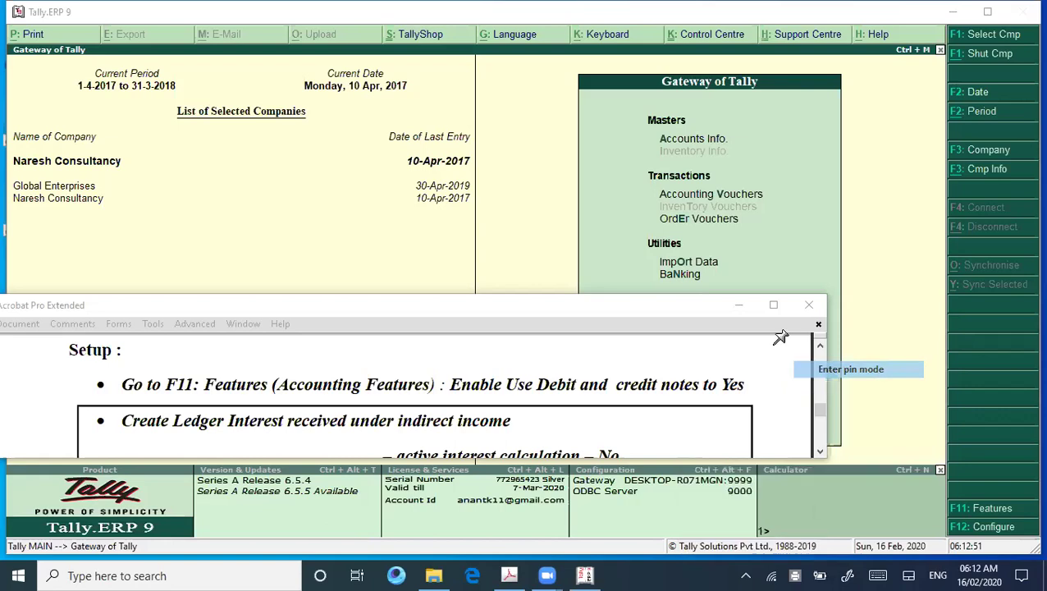
left_click(699, 305)
left_click(281, 259)
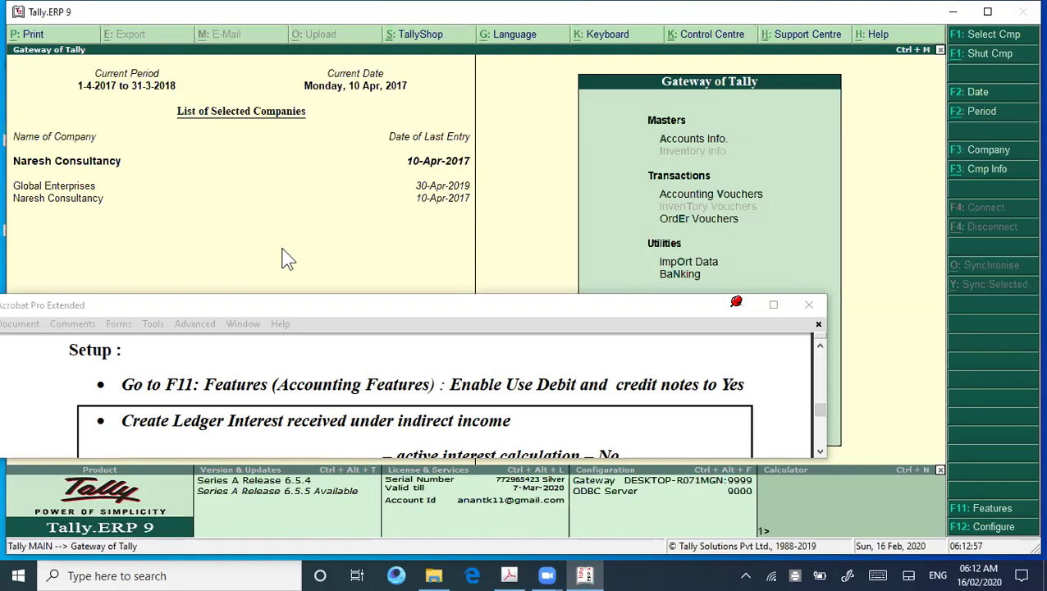
Open the accounting features of Naresh Consultancy and go to the option for using debit and credit notes.
key("F11")
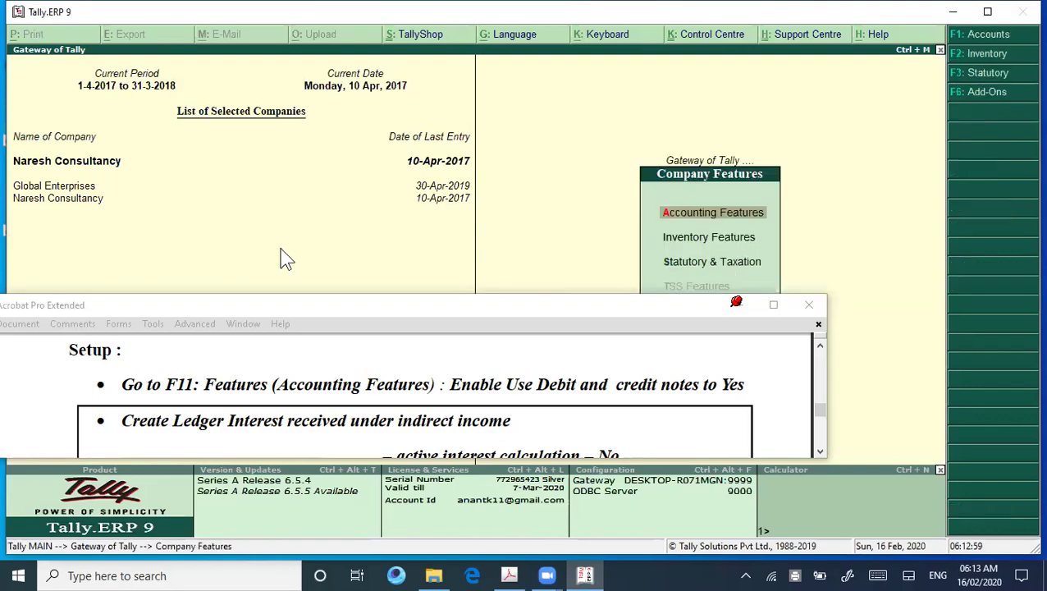
key("Return")
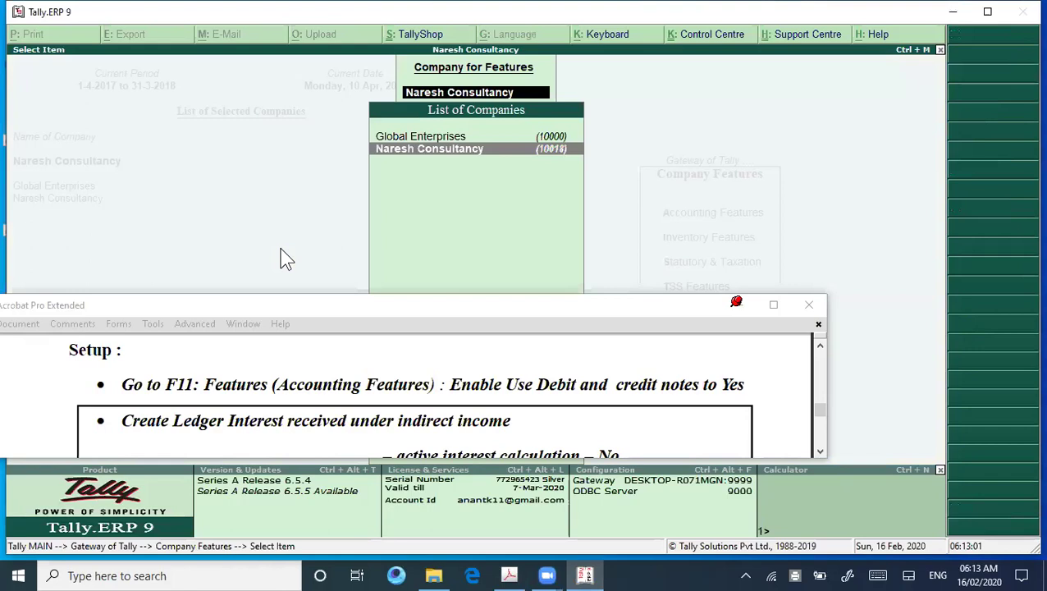
key("Return")
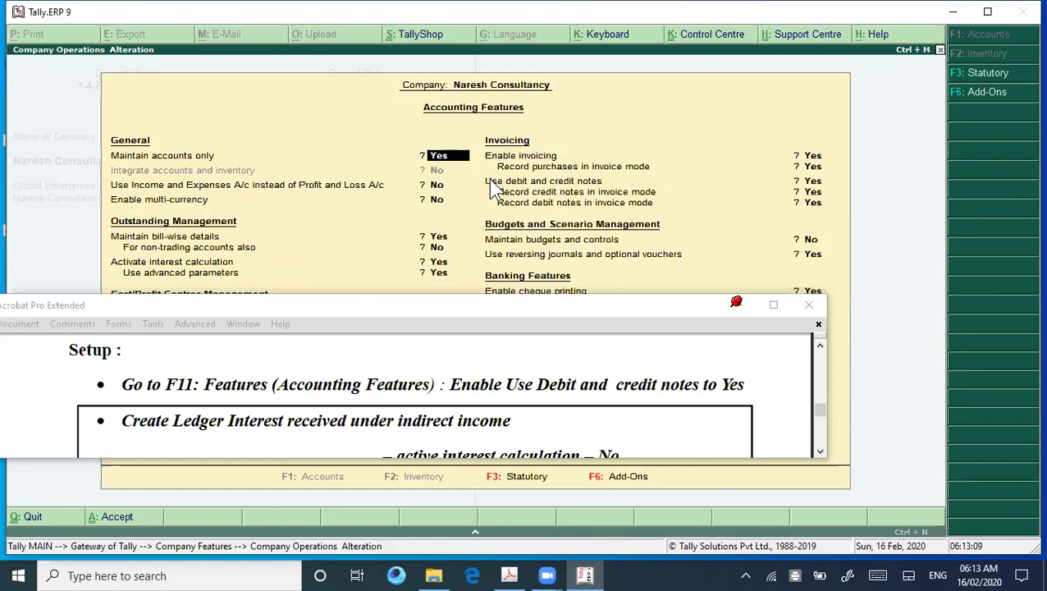
key("Down")
key("Down")
key("Down")
key("Down")
key("Down")
key("Down")
key("Down")
key("Down")
key("Down")
key("Down")
key("Down")
key("Down")
key("Down")
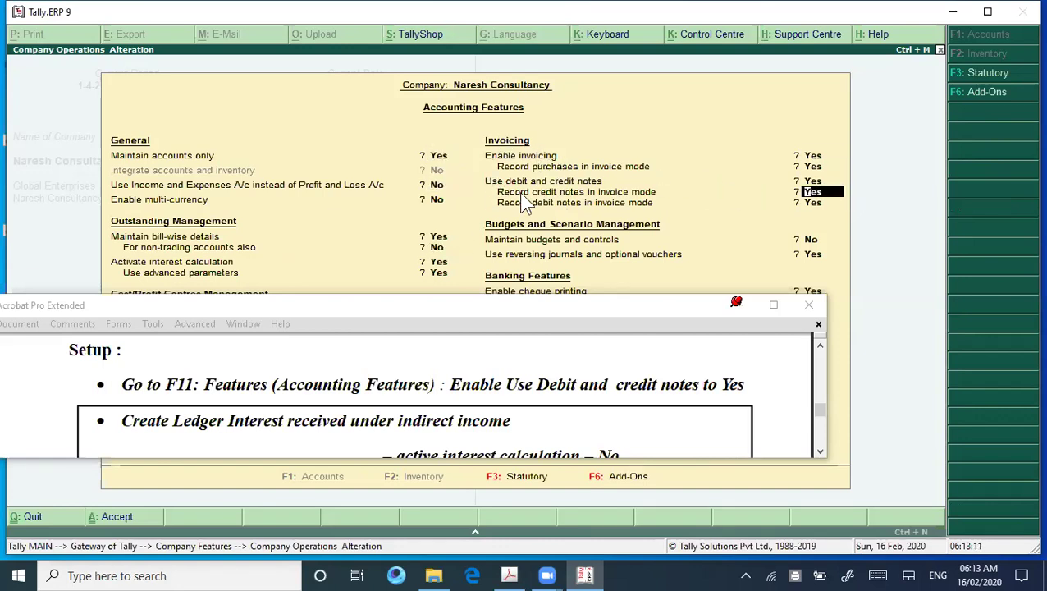
key("Up")
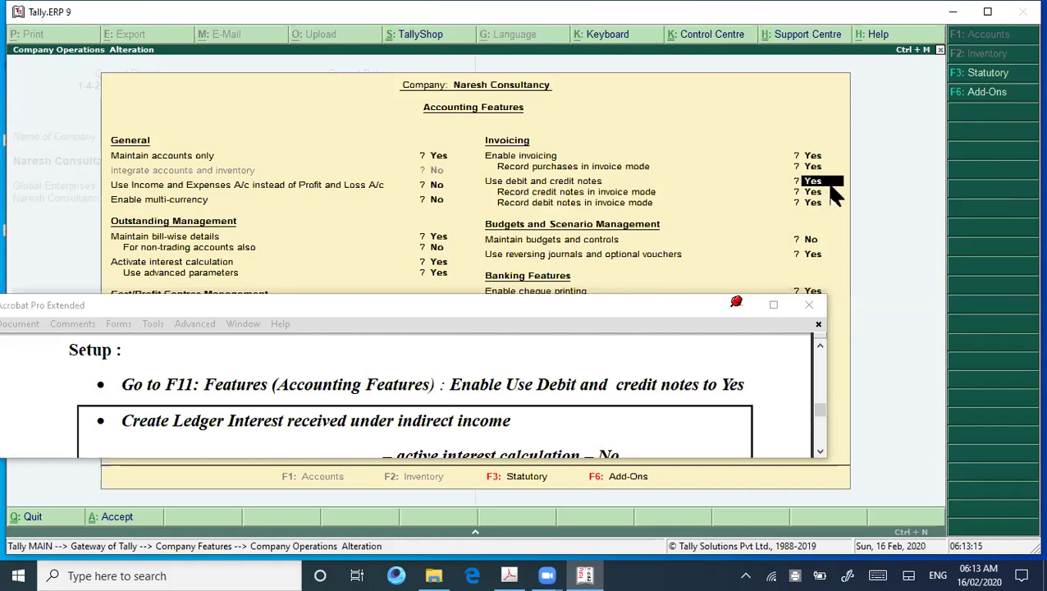
Keep the use of debit and credit notes at Yes, accept the accounting features, and return to the Gateway of Tally.
key("Return")
key("Return")
key("Return")
key("Return")
key("Return")
key("Return")
key("Return")
key("Return")
key("Return")
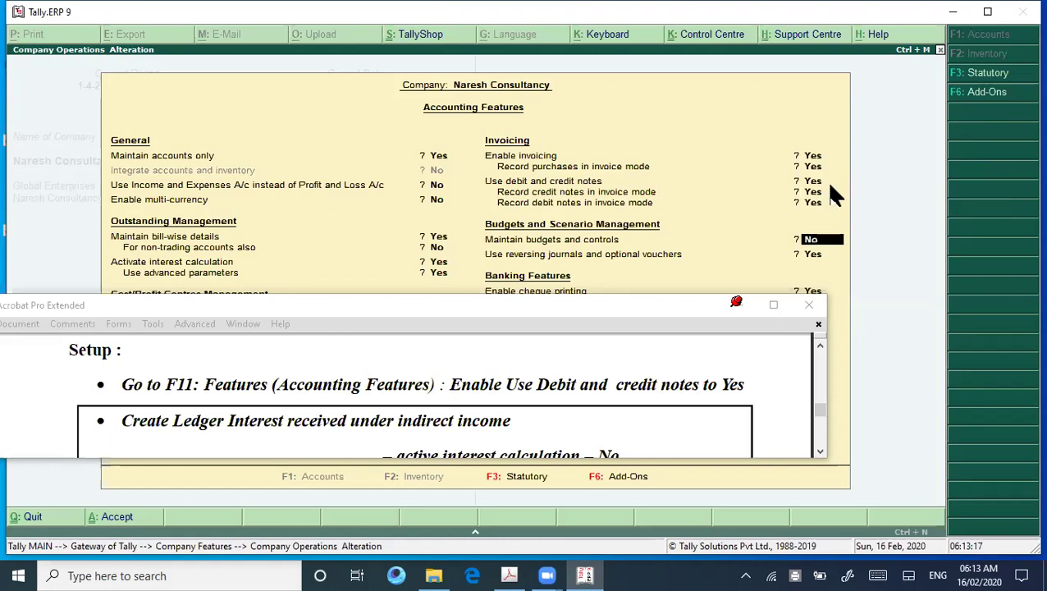
key("Return")
key("Return")
key("Return")
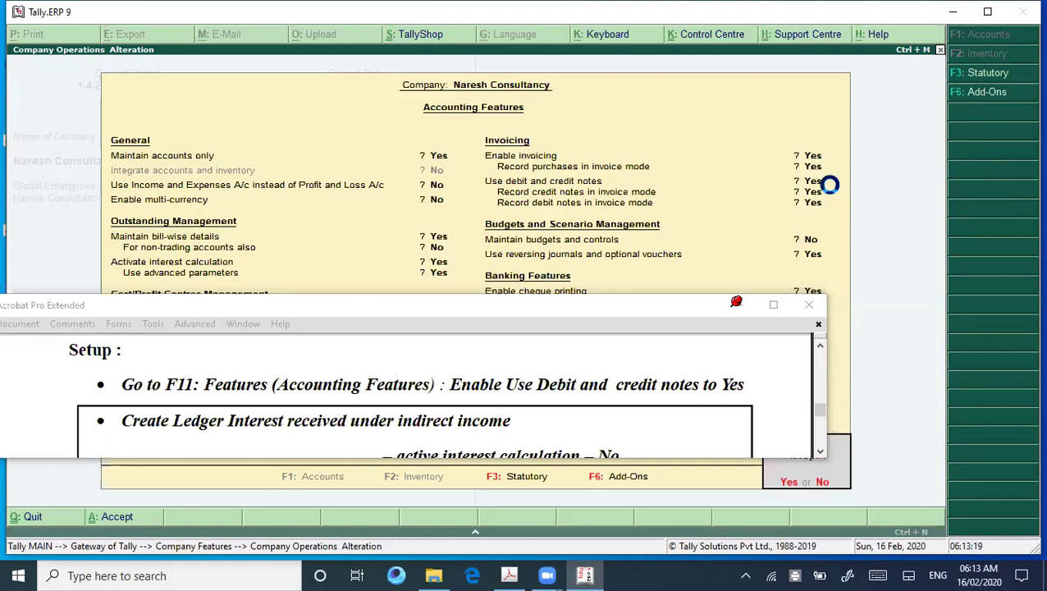
key("Return")
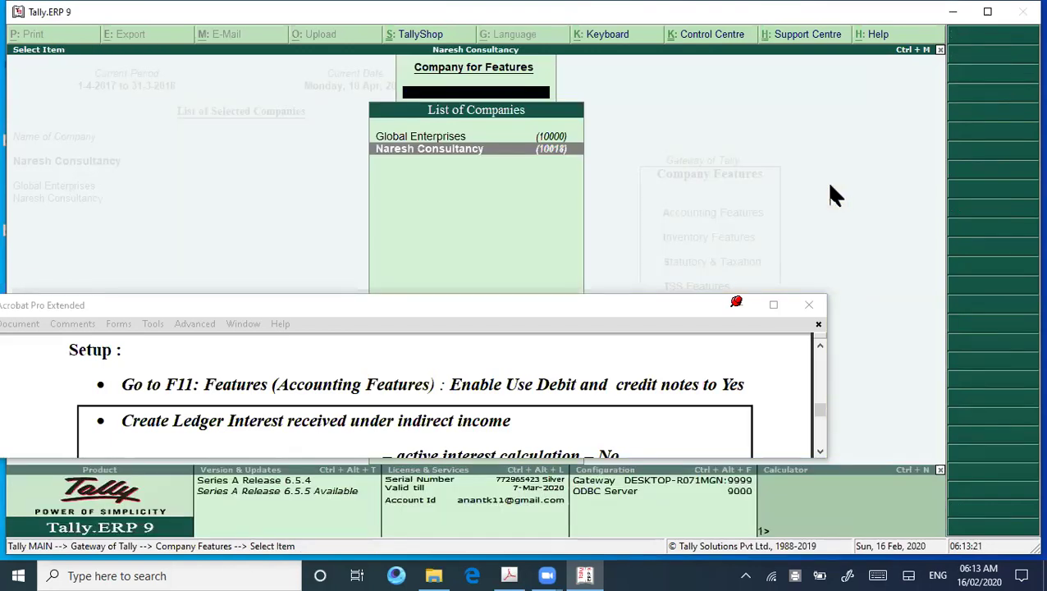
key("Escape")
key("Escape")
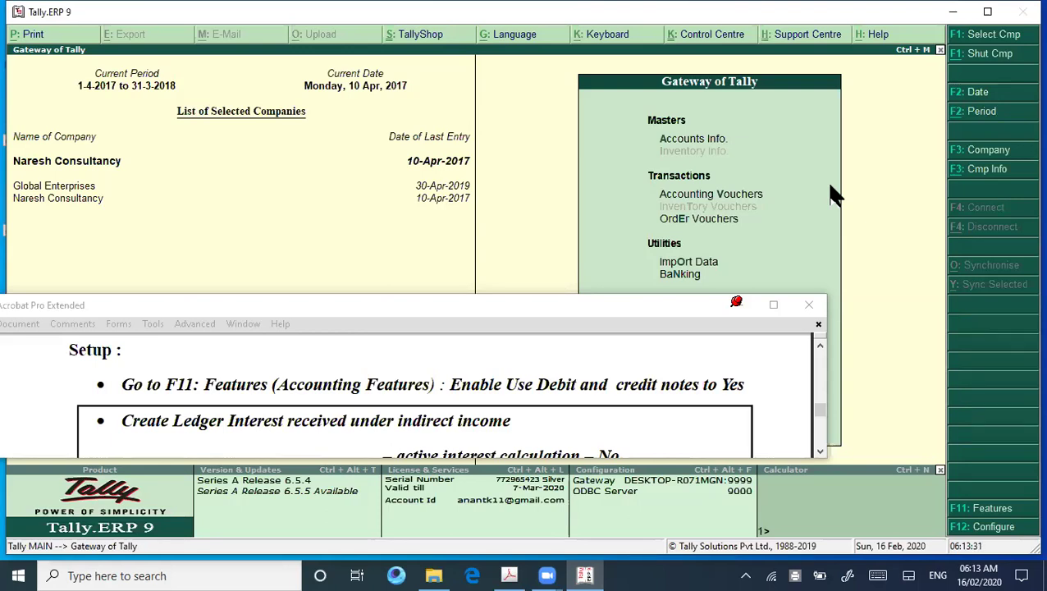
Start a new ledger named Interest Received and place it under Indirect Incomes.
left_click(691, 139)
key("Down")
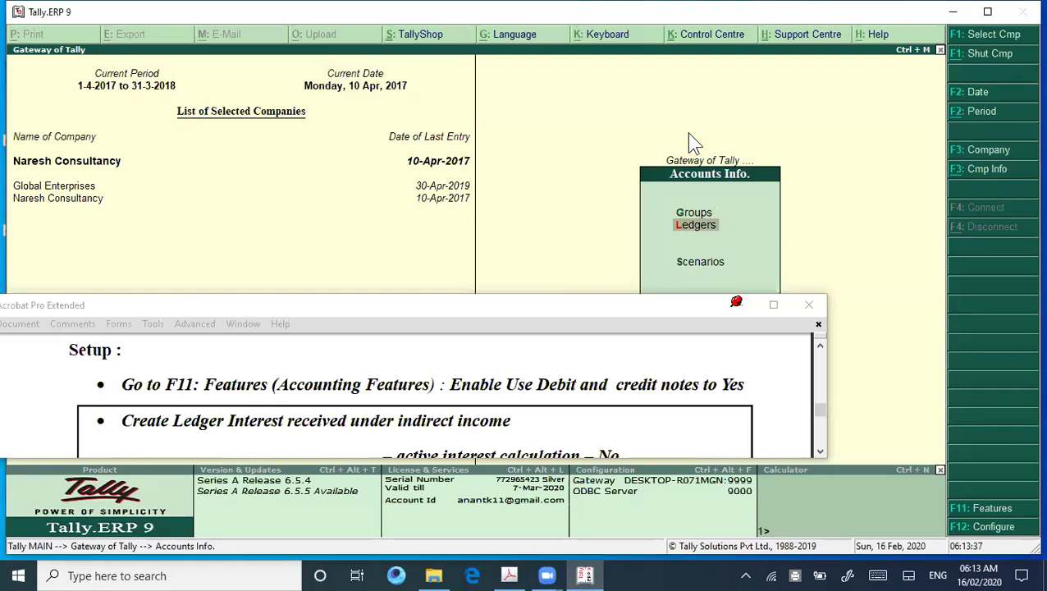
key("Return")
key("Return")
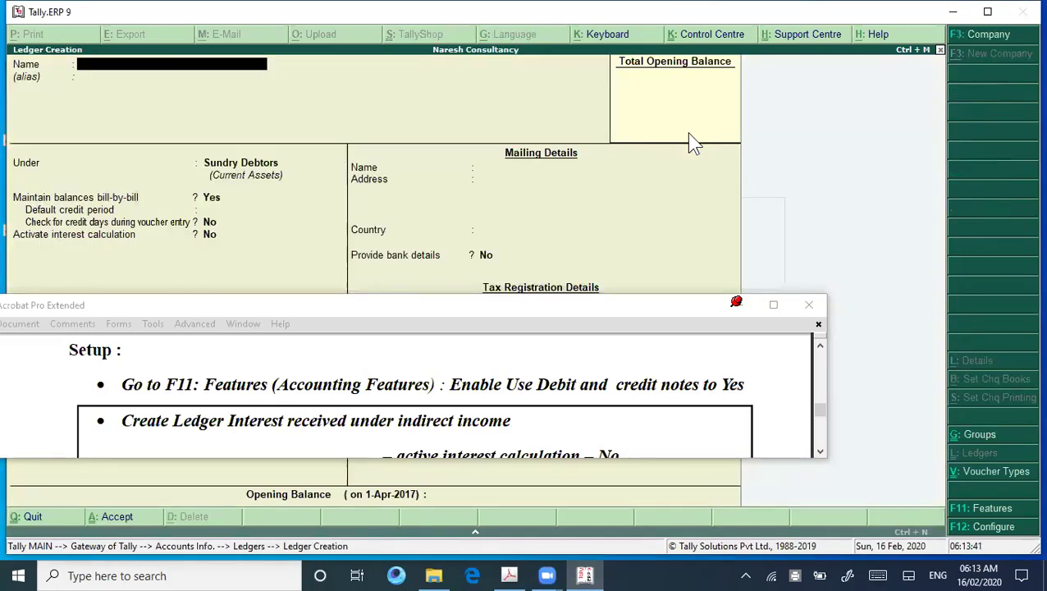
type("Interest Received")
key("Return")
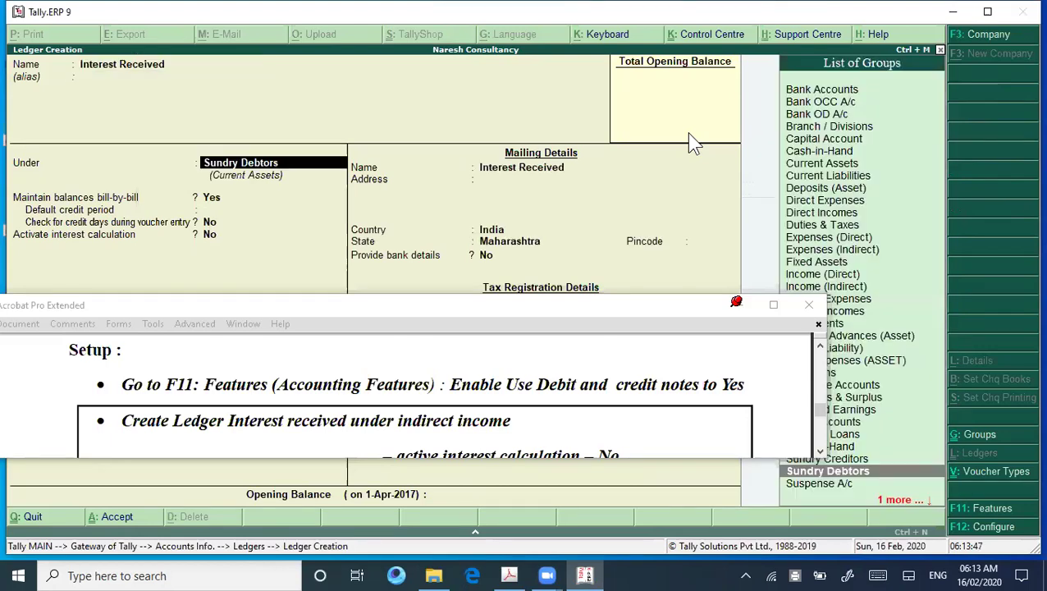
type("I")
key("Down")
key("Down")
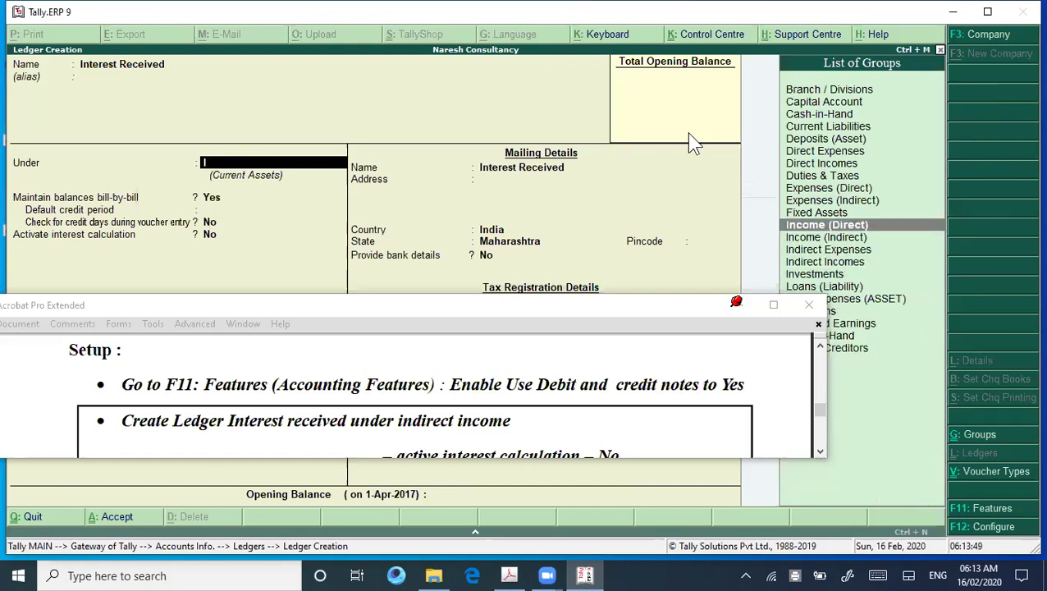
key("Return")
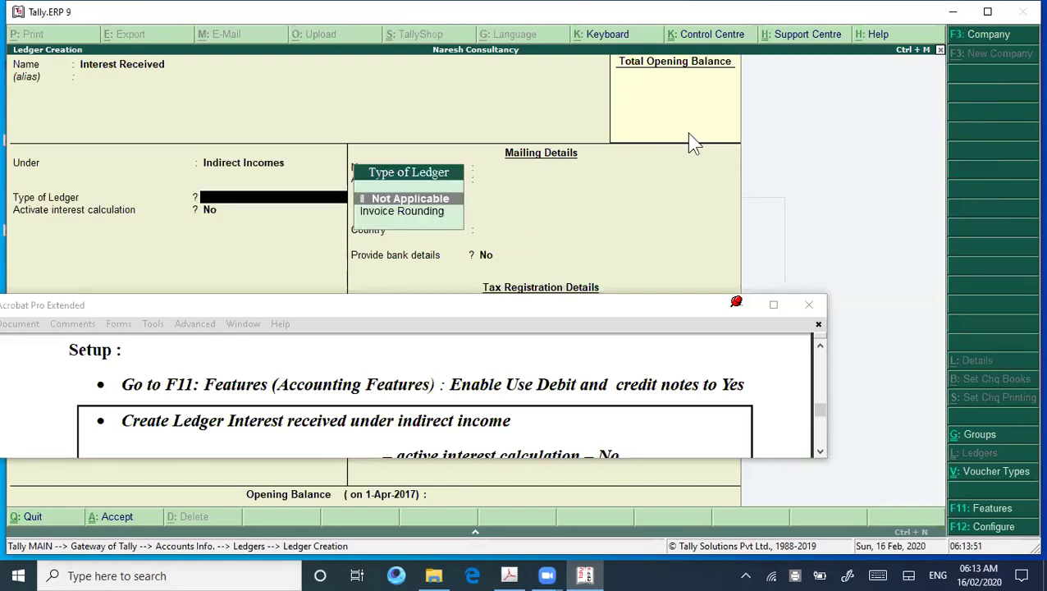
Save the Interest Received ledger with ledger type Not Applicable and interest calculation set to No.
key("Return")
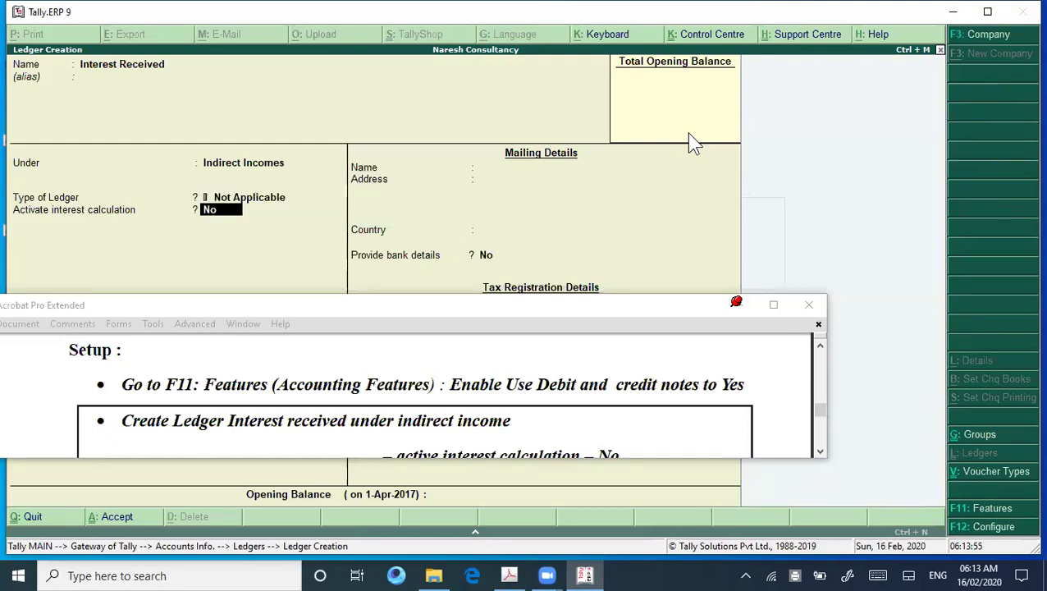
key("Return")
key("Return")
key("Return")
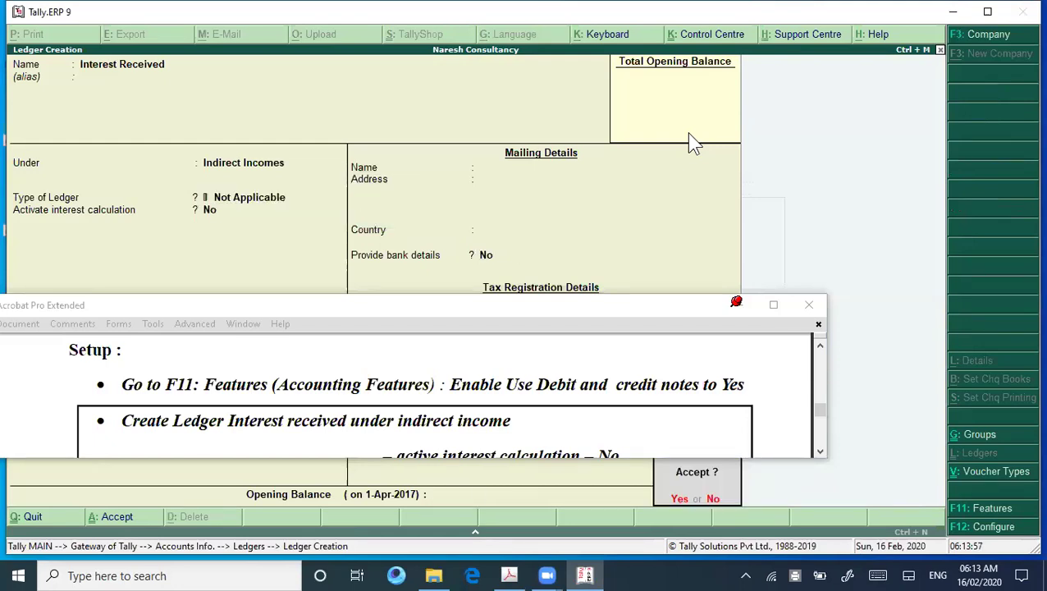
key("Return")
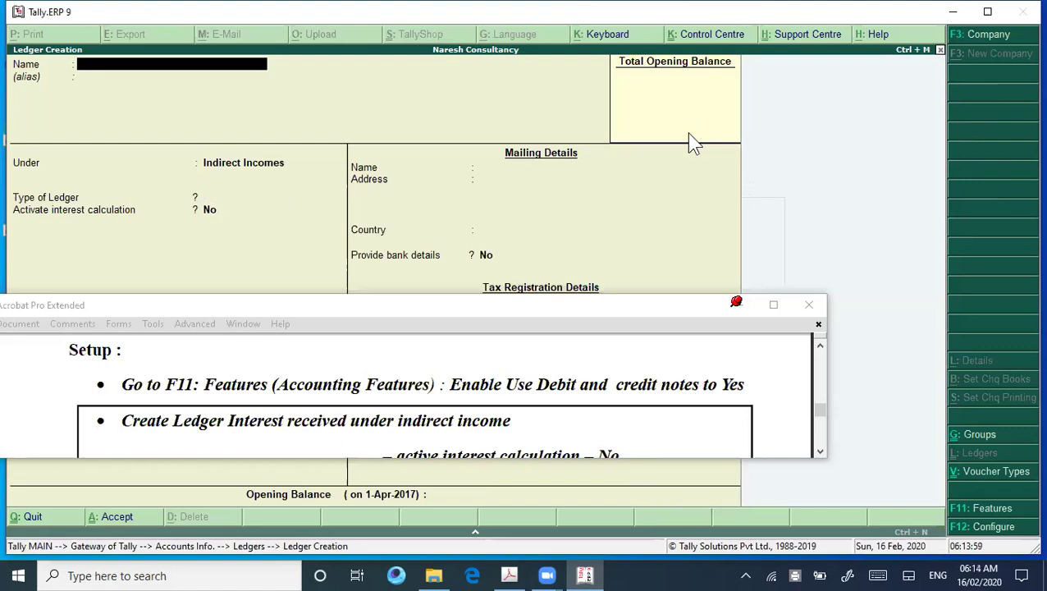
Following the next instruction in the PDF, start a ledger named HDFC Bank under Bank Accounts.
left_click(818, 452)
left_click(818, 451)
left_click(818, 451)
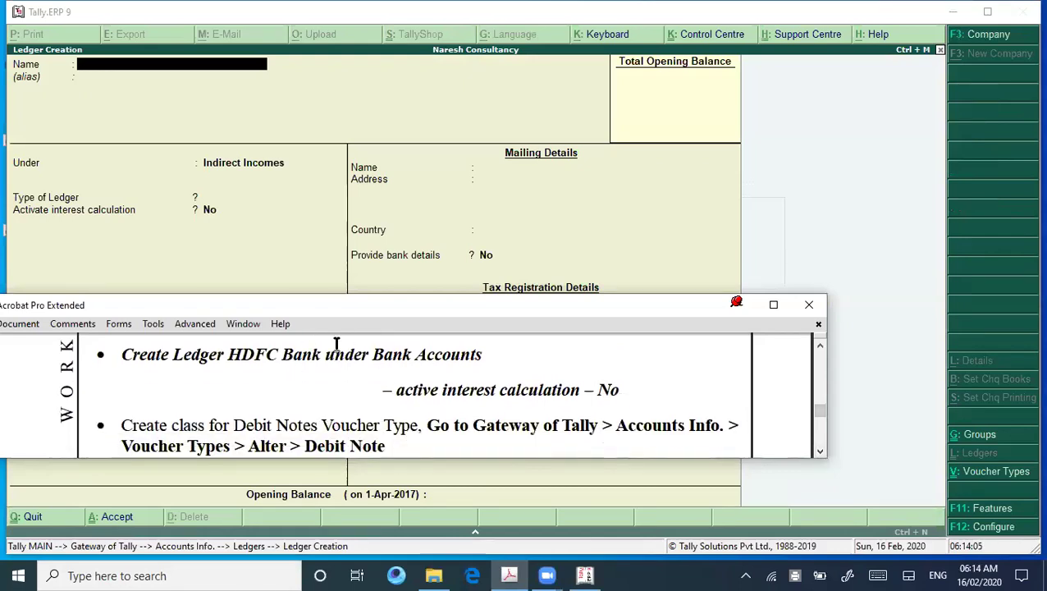
left_click(223, 105)
type("HDFC Bank")
key("Return")
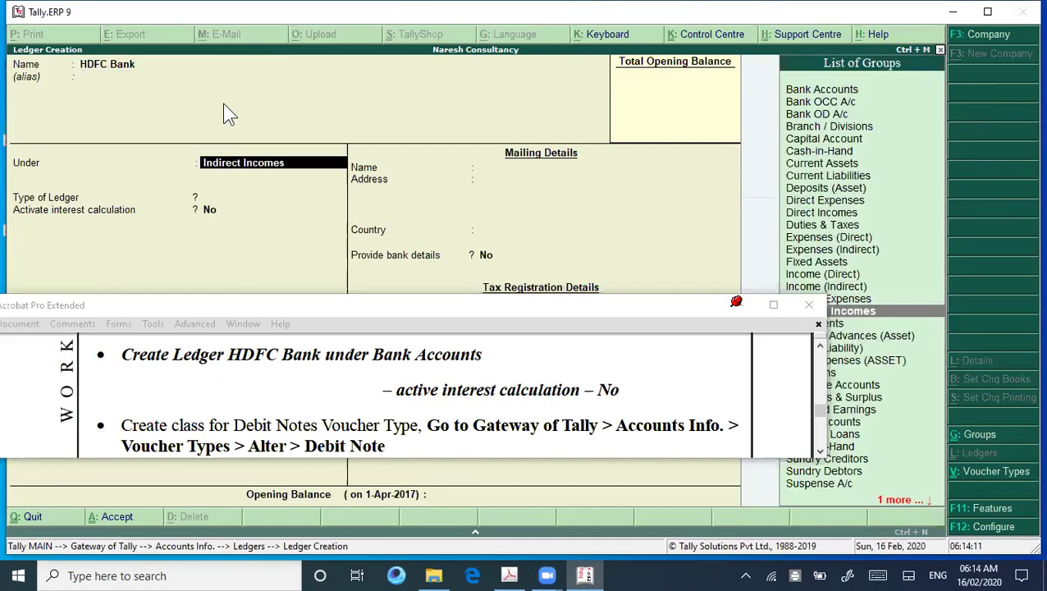
type("B")
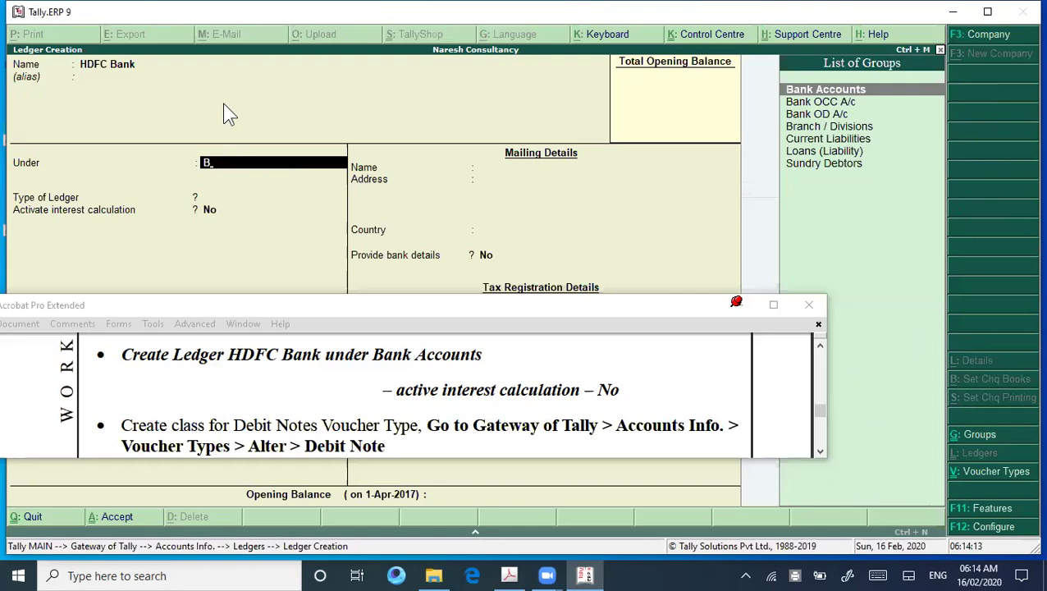
key("Return")
Save the HDFC Bank ledger with interest calculation set to No and the remaining bank and mailing details at their defaults.
key("Return")
key("Return")
key("Return")
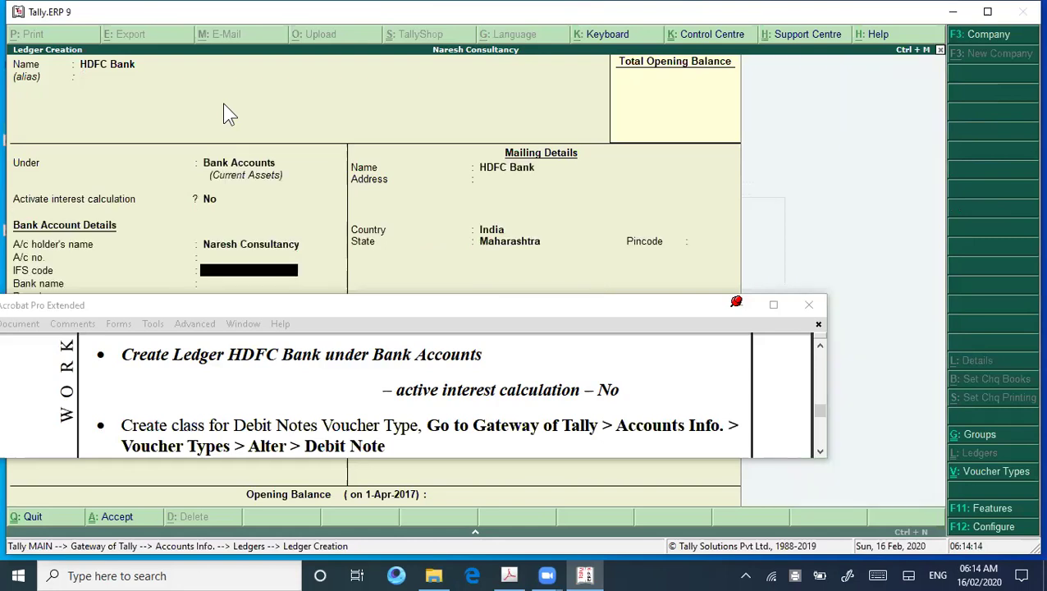
key("Return")
key("Return")
key("Return")
key("Return")
key("Return")
key("Return")
key("Return")
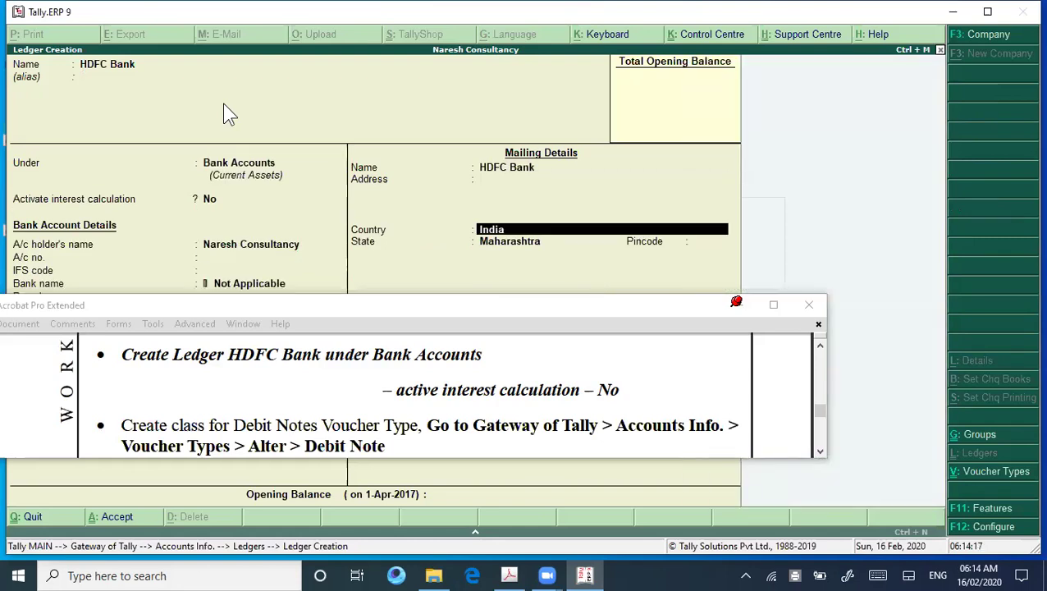
key("Return")
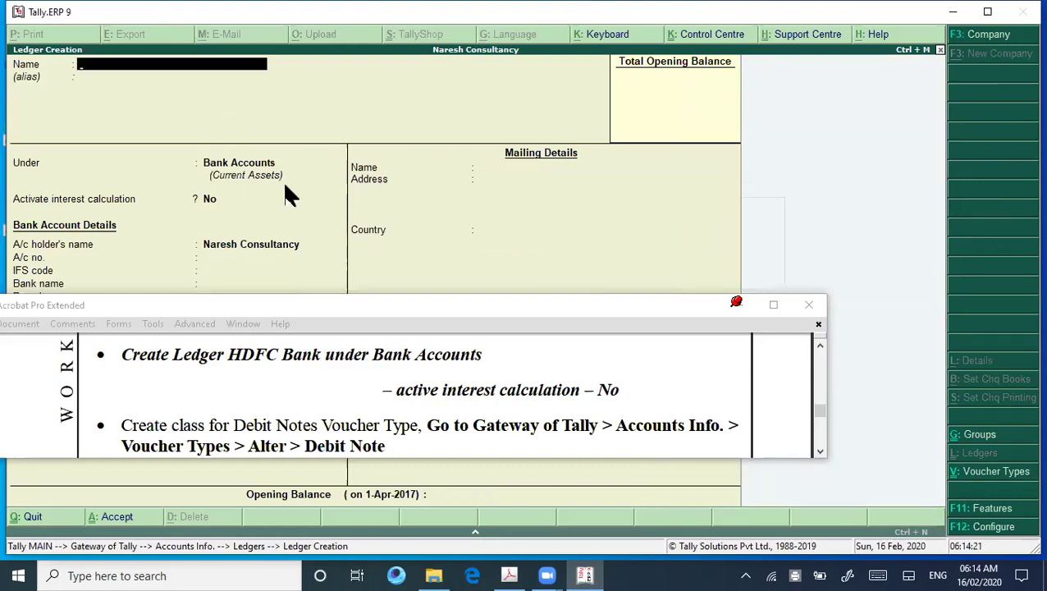
Check the PDF's next instruction on the Debit Note voucher class, and quit ledger creation back to the Gateway of Tally.
left_click(820, 451)
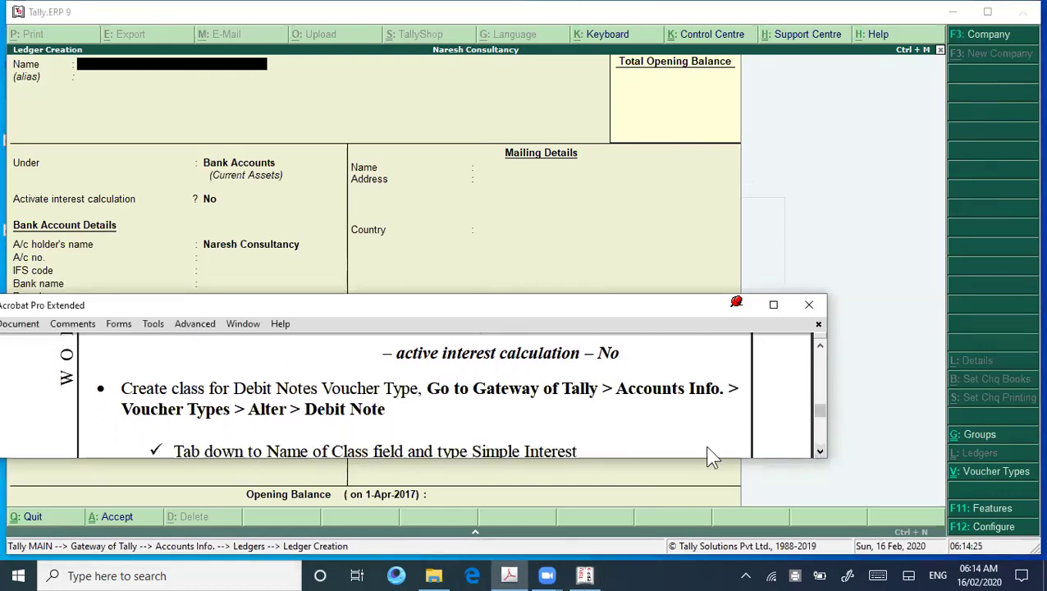
left_click_drag(122, 387, 373, 394)
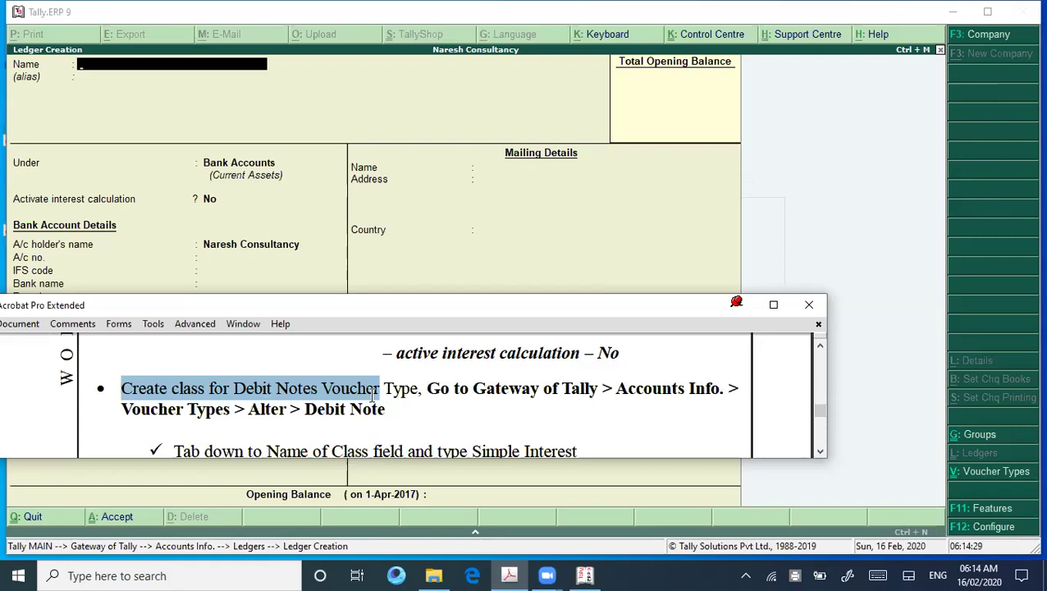
left_click(137, 396)
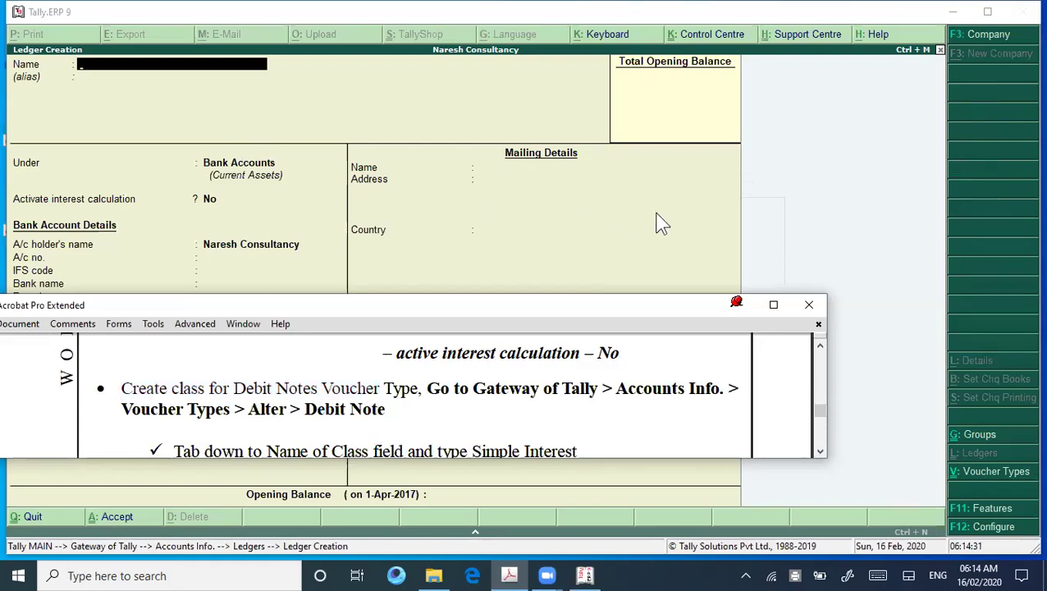
left_click(784, 197)
key("Escape")
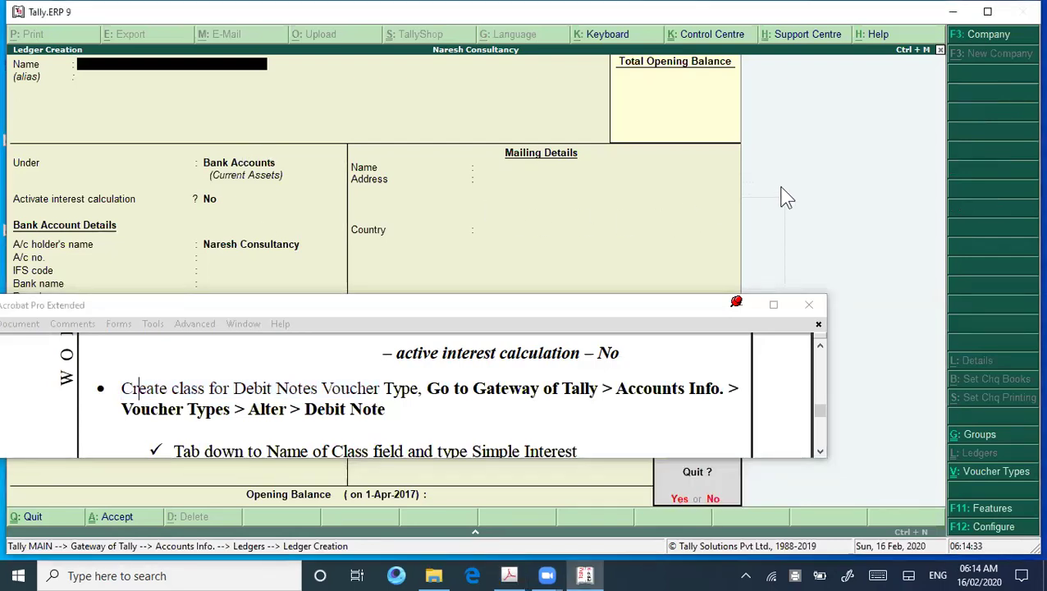
key("y")
key("Escape")
key("Escape")
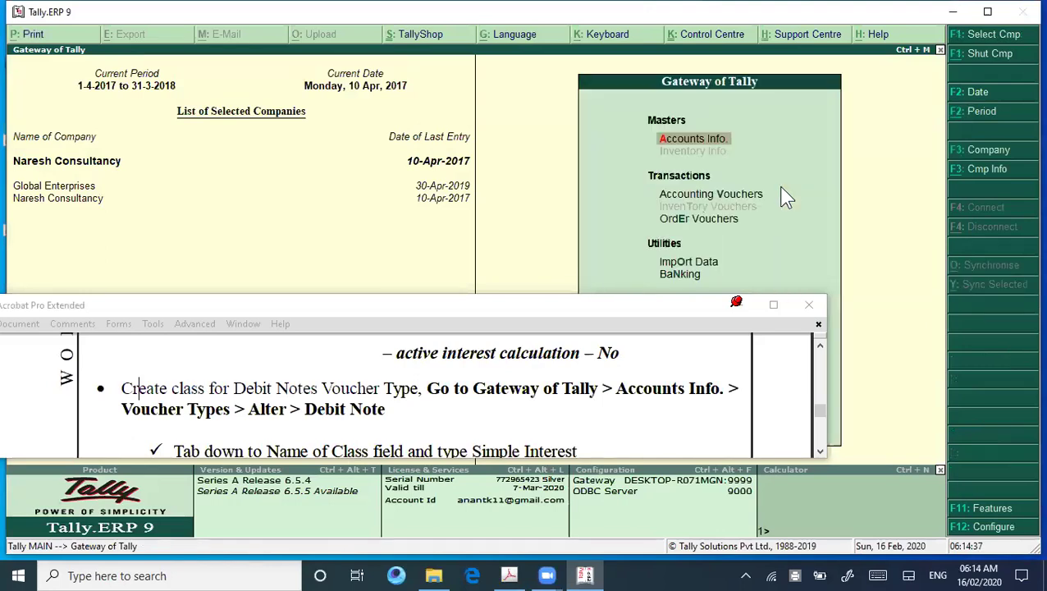
Open the Voucher Types options under Accounts Info., moving the PDF window clear of the list.
key("Return")
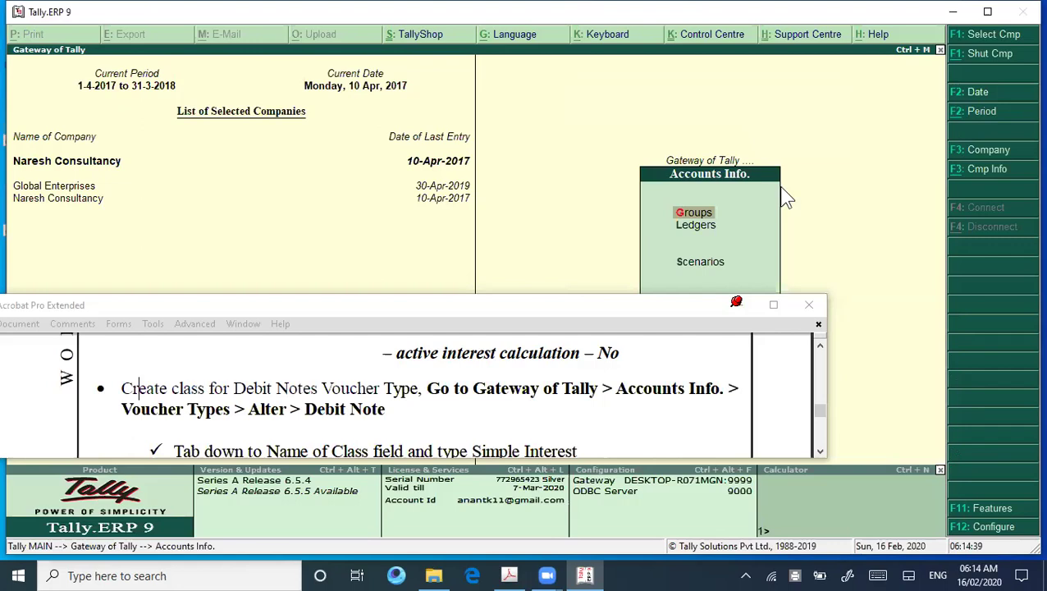
left_click(458, 309)
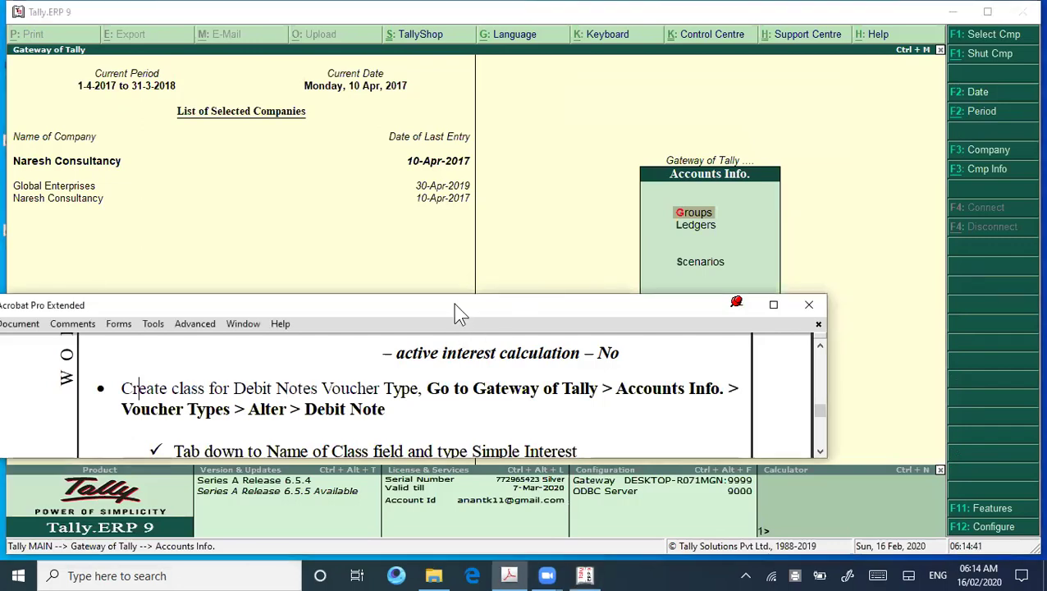
left_click_drag(456, 305, 277, 281)
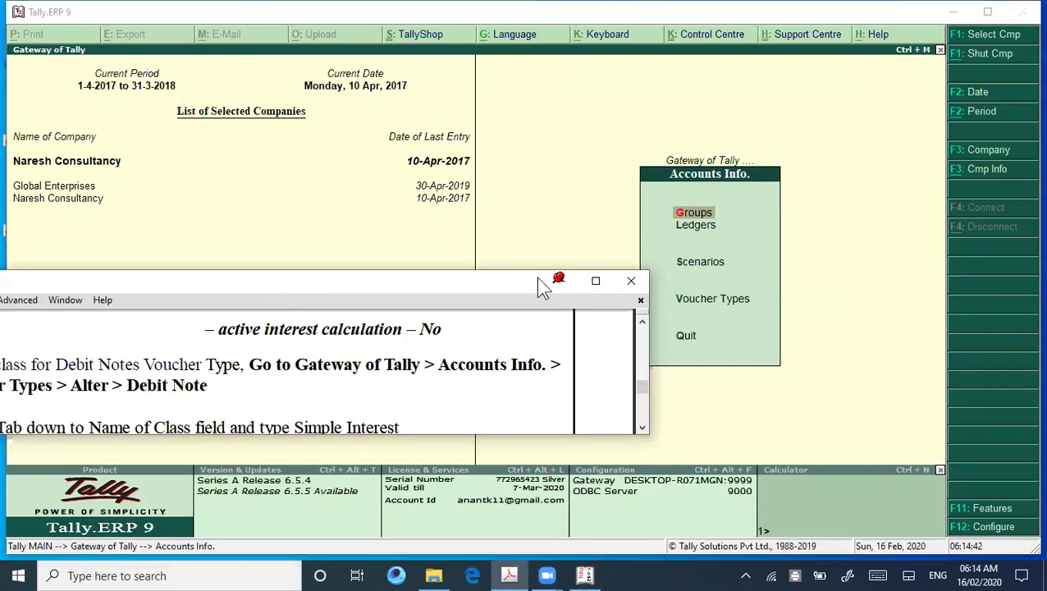
left_click(835, 261)
key("Down")
key("Down")
key("Down")
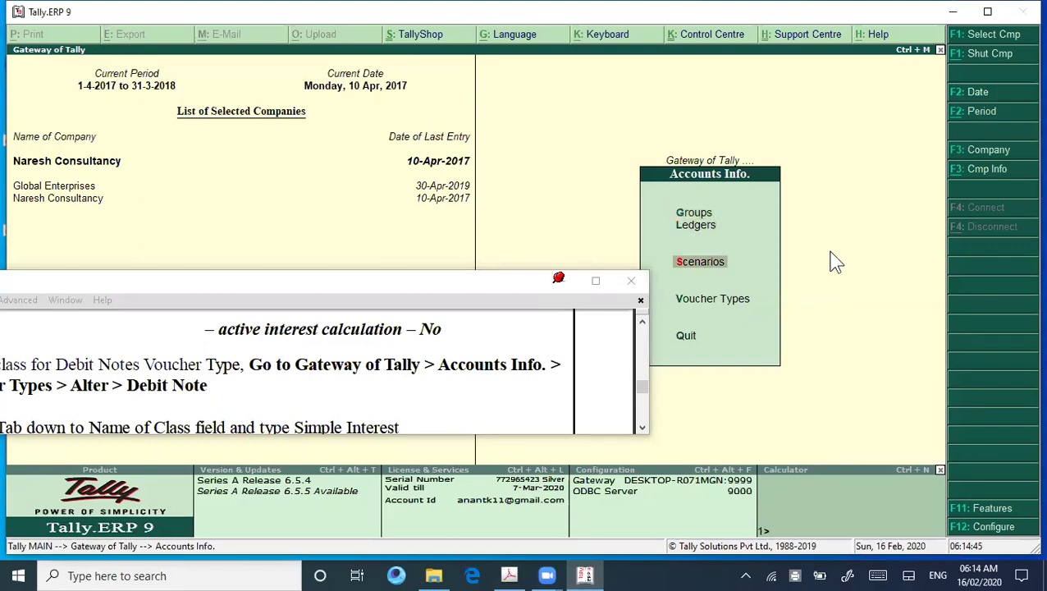
key("Return")
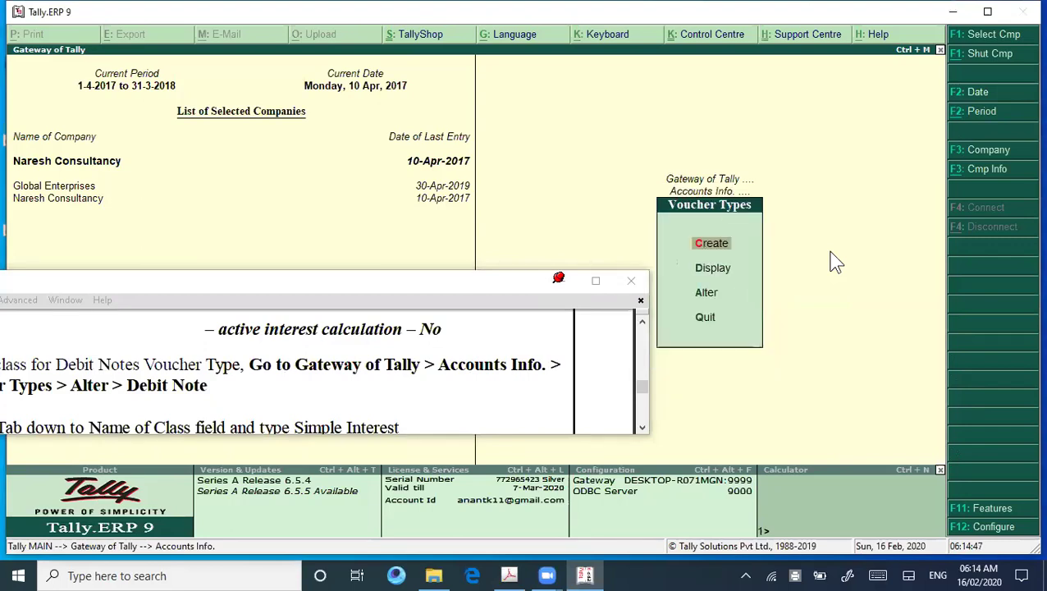
Open the Debit Note voucher type for alteration.
key("Down")
key("Down")
key("Return")
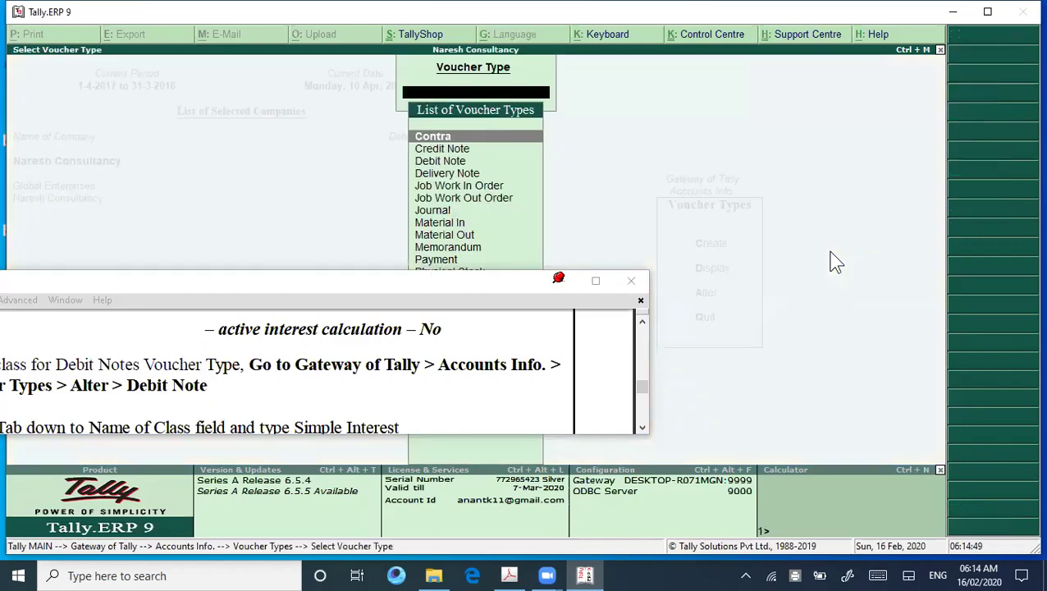
key("Down")
key("Down")
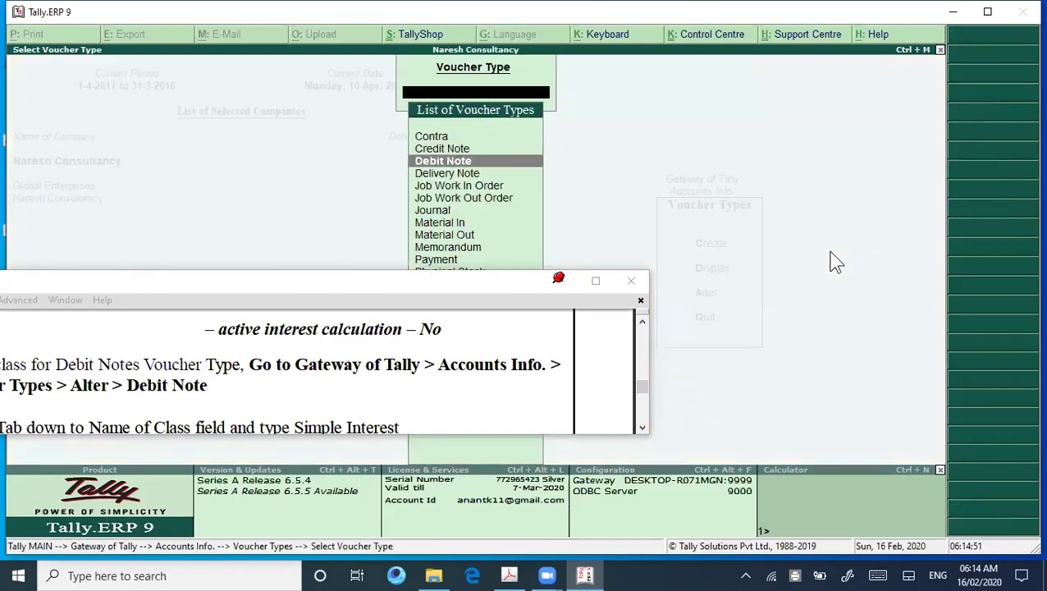
key("Return")
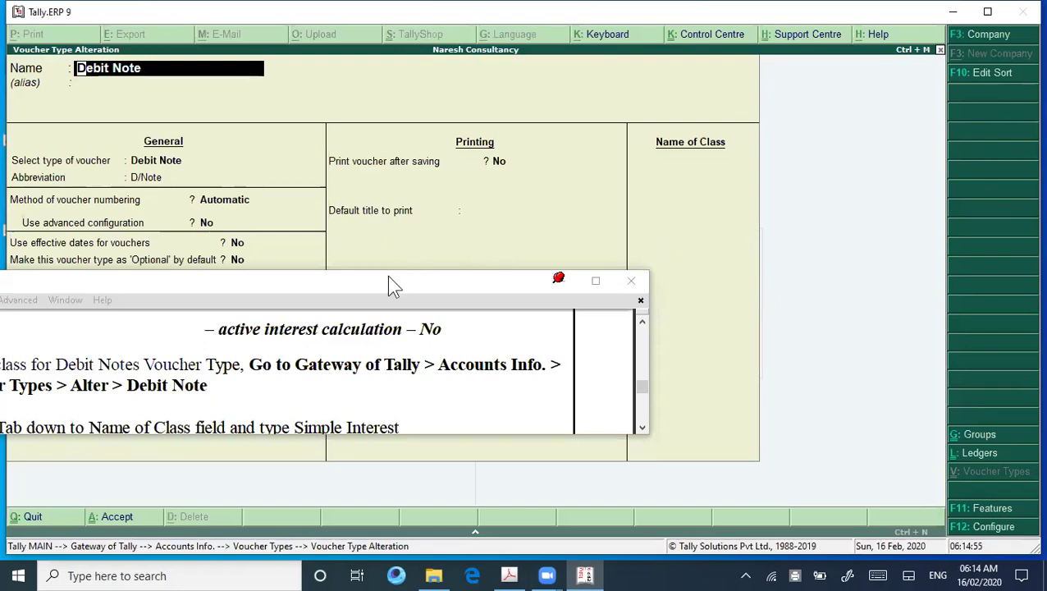
Examine the PDF's Debit Note voucher type alteration example and its class name, keeping the Tally form in view.
left_click_drag(414, 290, 646, 245)
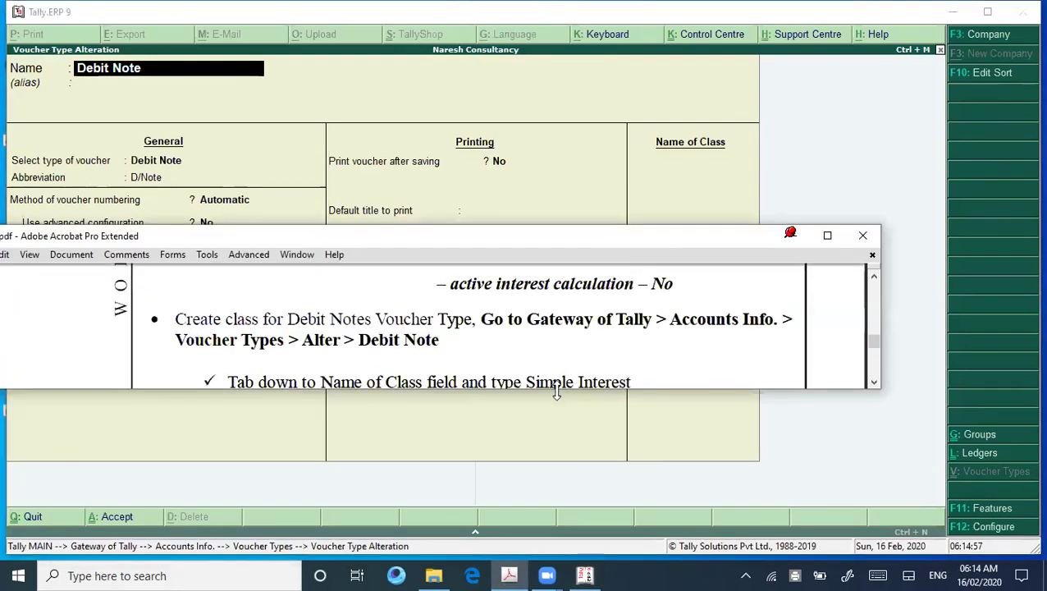
left_click_drag(556, 391, 532, 421)
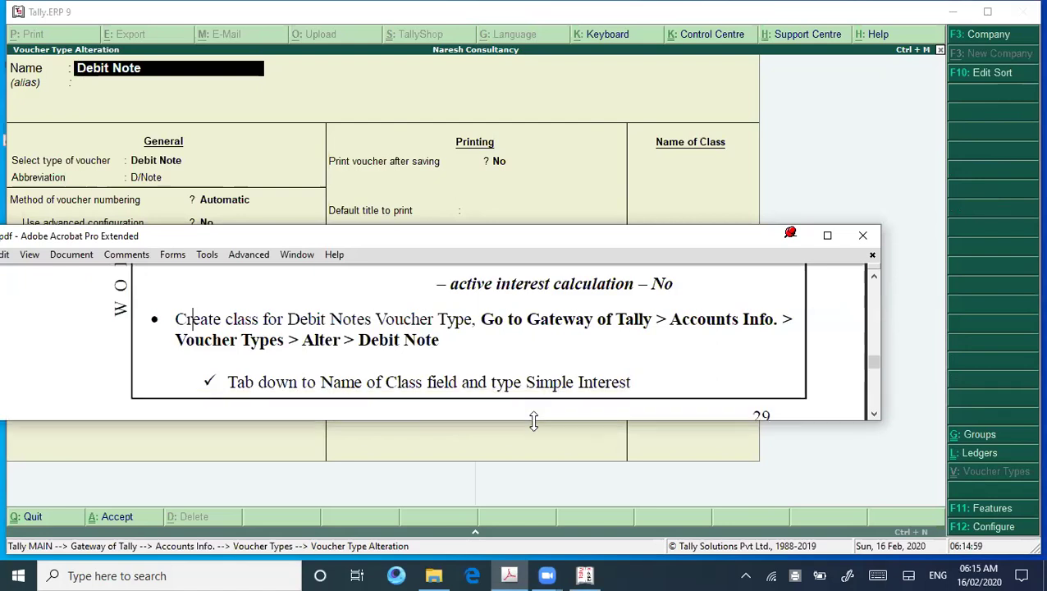
left_click(874, 413)
left_click(874, 414)
left_click(874, 414)
left_click(874, 413)
left_click(874, 413)
left_click(874, 413)
left_click(874, 414)
left_click(874, 413)
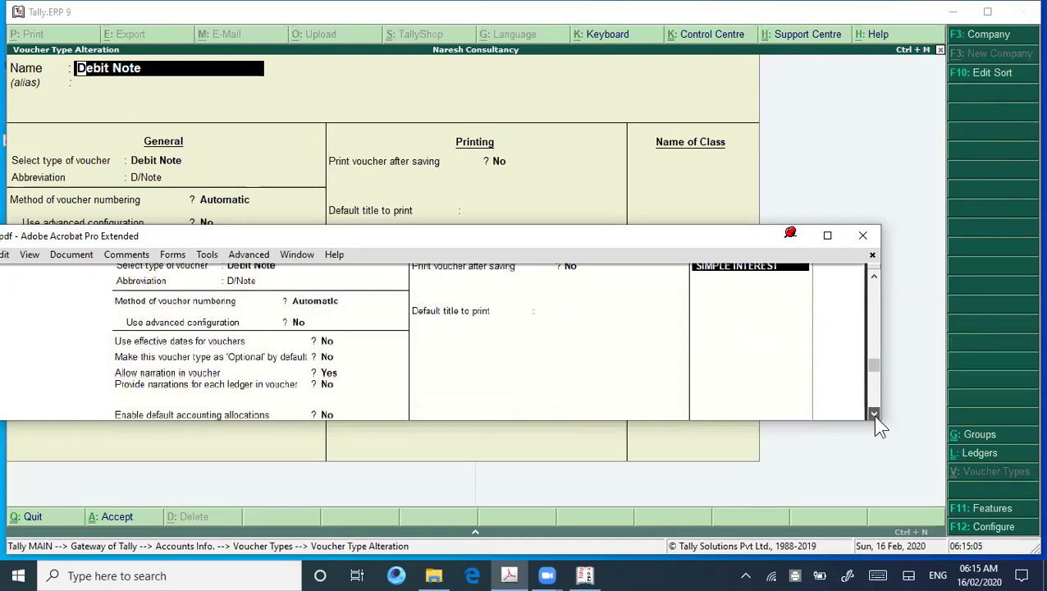
left_click(874, 284)
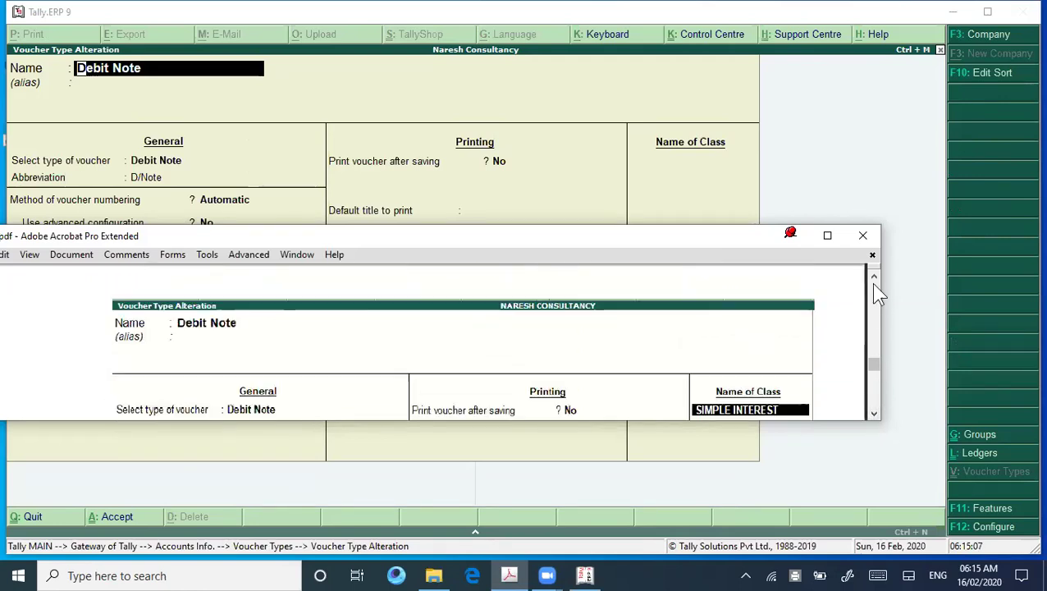
left_click_drag(554, 236, 523, 386)
left_click(545, 246)
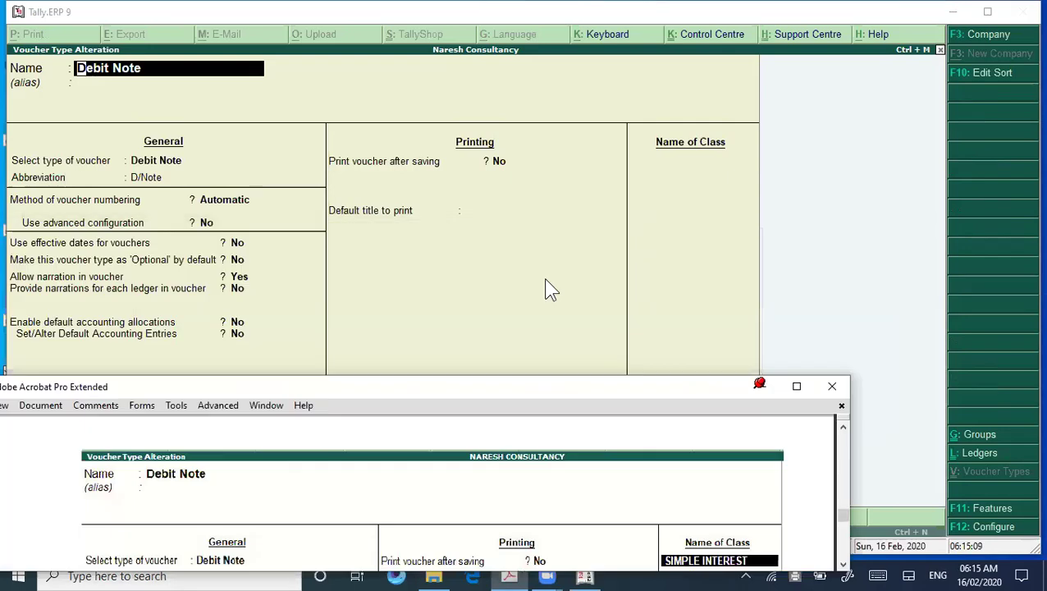
key("Return")
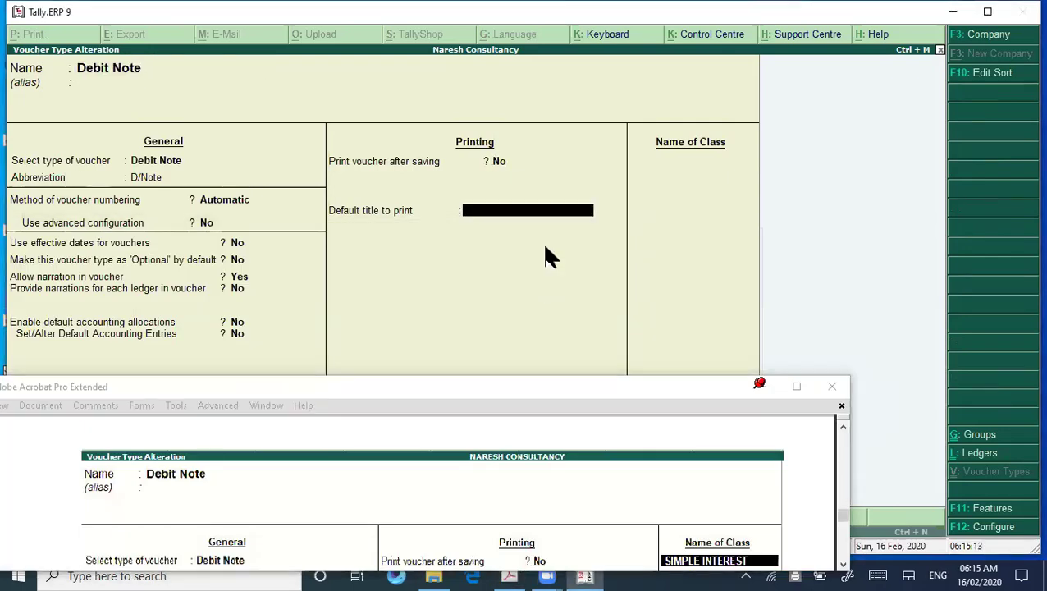
key("BackSpace")
key("BackSpace")
key("BackSpace")
key("BackSpace")
key("BackSpace")
key("BackSpace")
key("BackSpace")
key("BackSpace")
key("BackSpace")
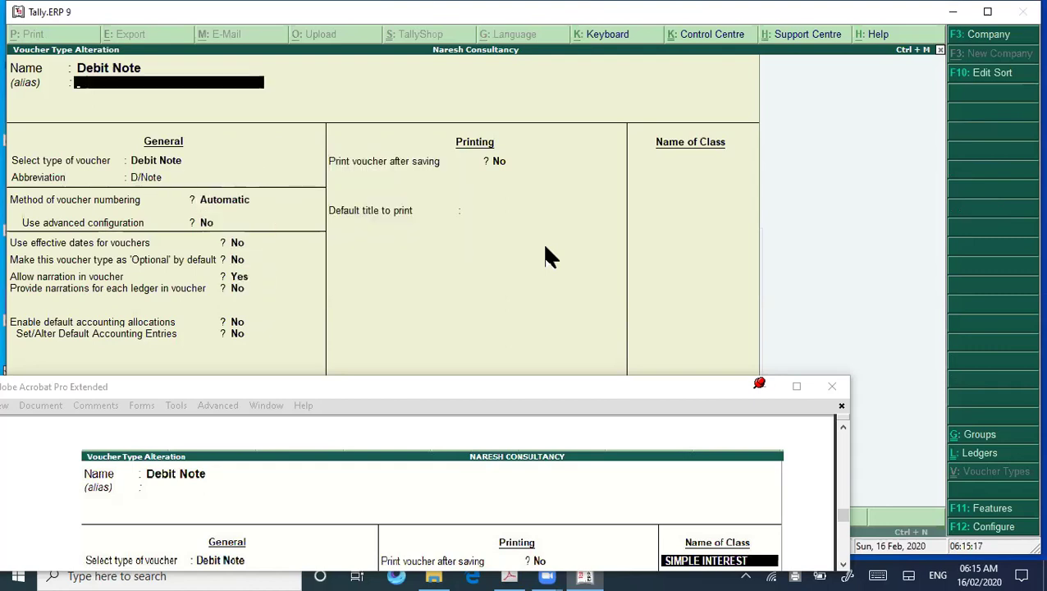
Keep the Debit Note voucher type's general and printing settings at their defaults and add a class named SIMPLE INTEREST.
key("Return")
key("Return")
key("Return")
key("Return")
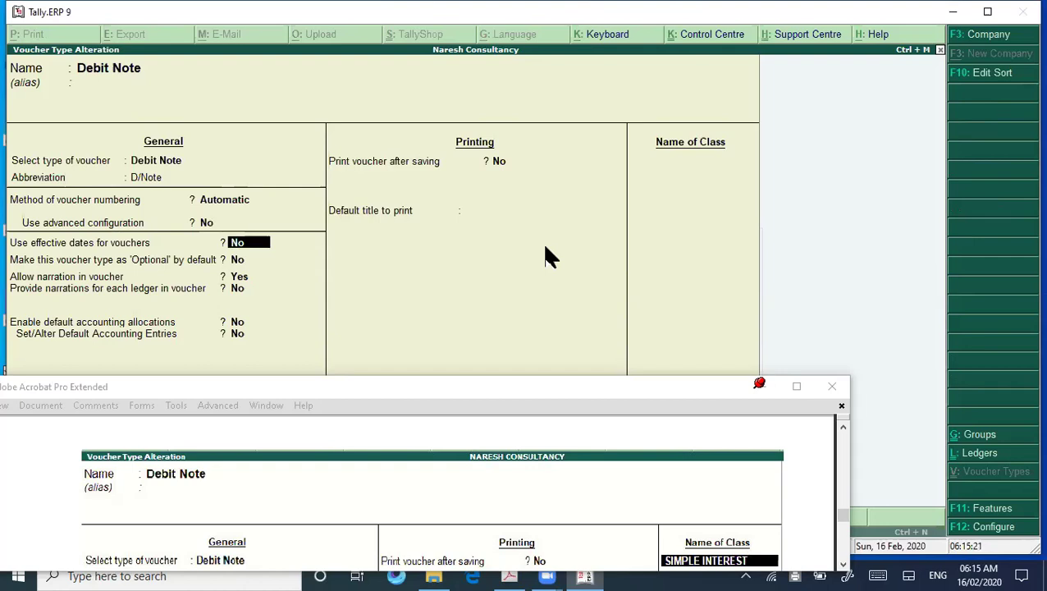
key("Return")
key("Return")
key("Return")
key("Return")
key("Return")
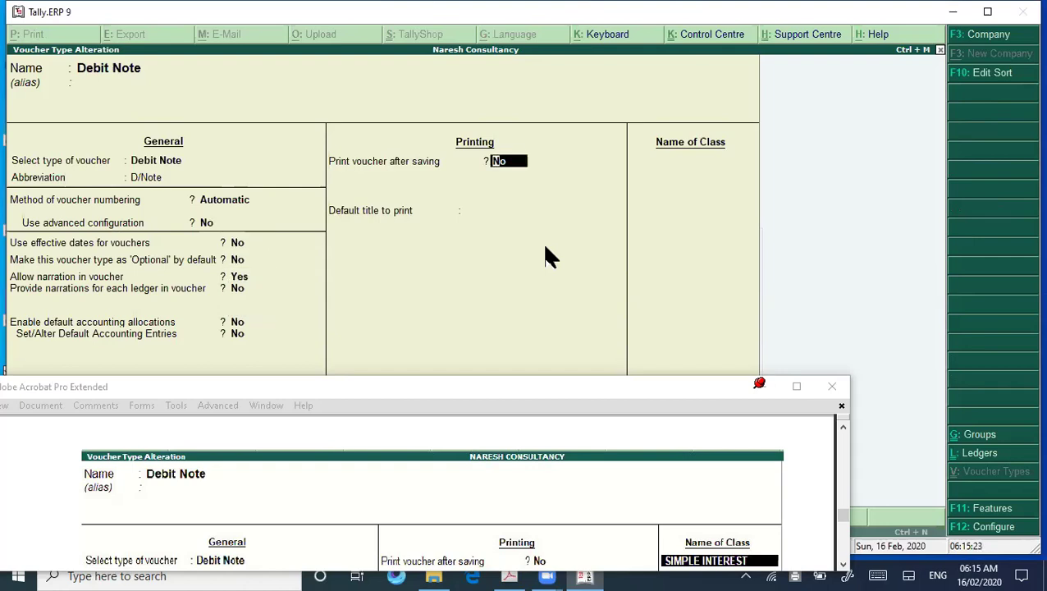
key("Return")
key("Return")
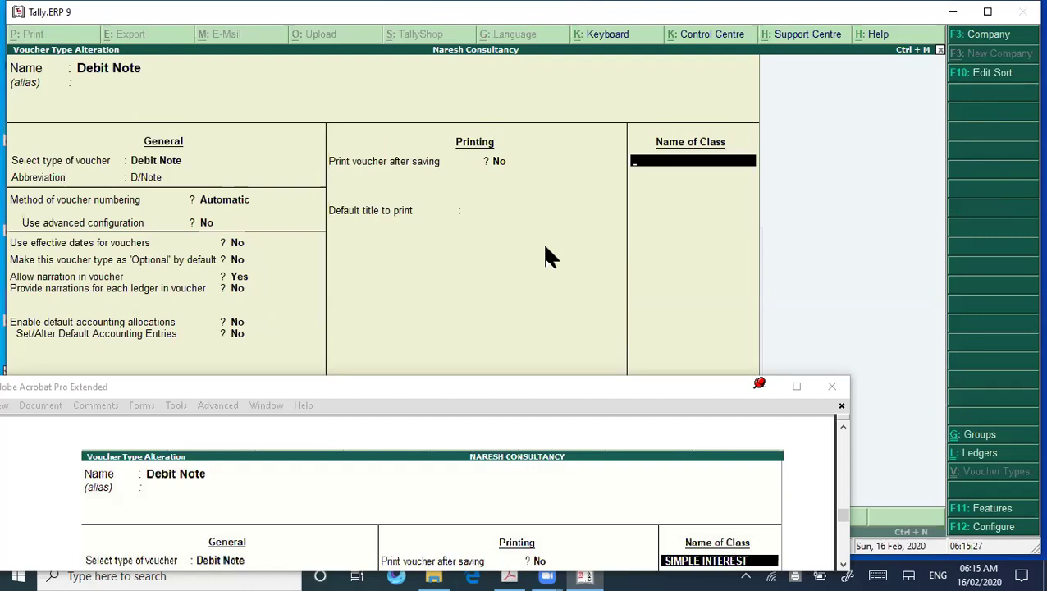
type("SIMPLE IN")
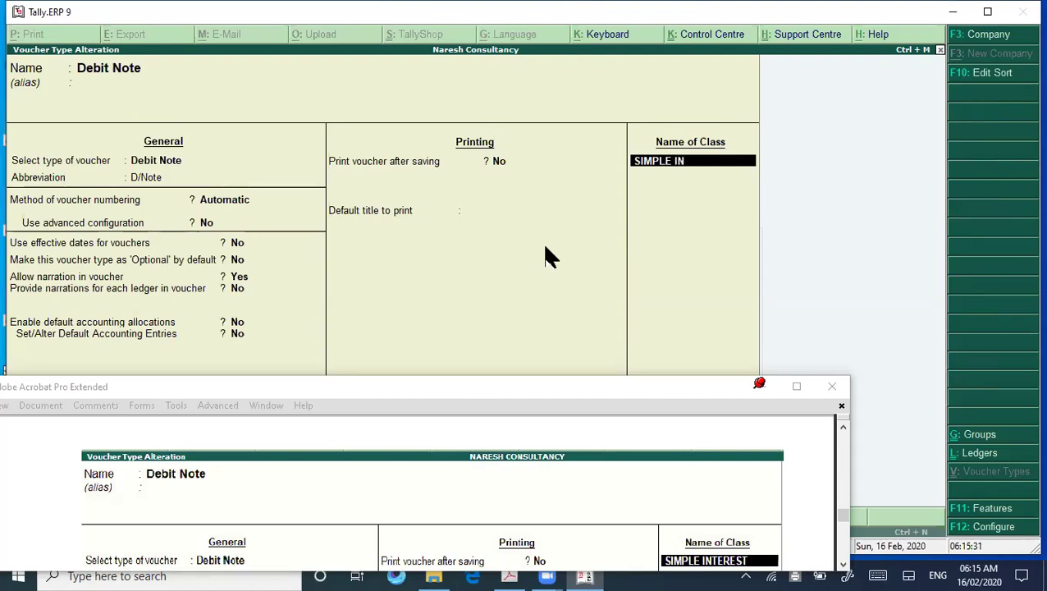
type("TEREST")
key("Return")
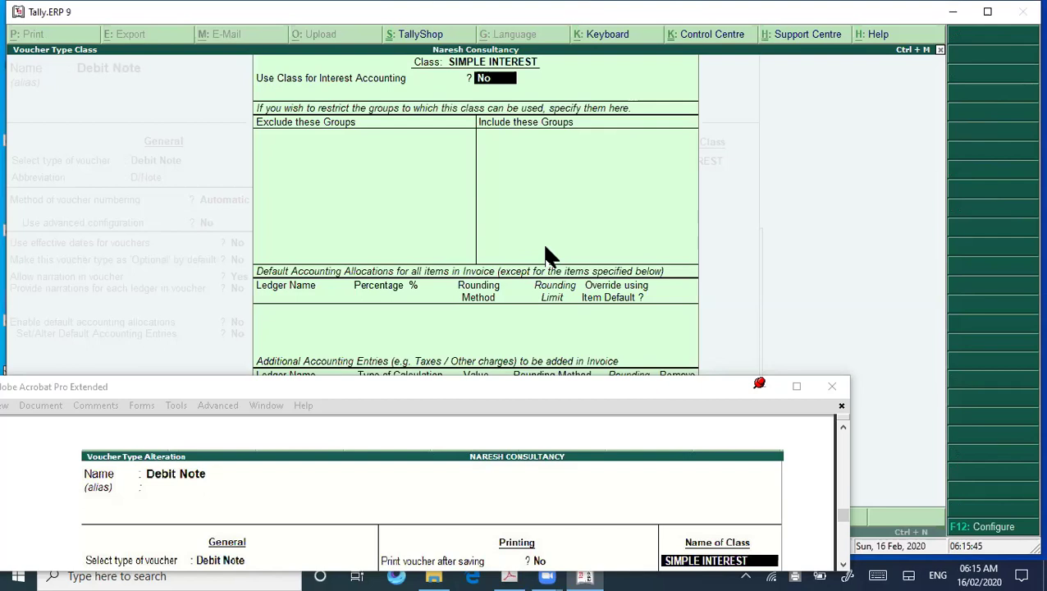
Following the PDF figure, set the class's interest accounting to Yes and compound interest to No, and save the Debit Note voucher type.
left_click(499, 394)
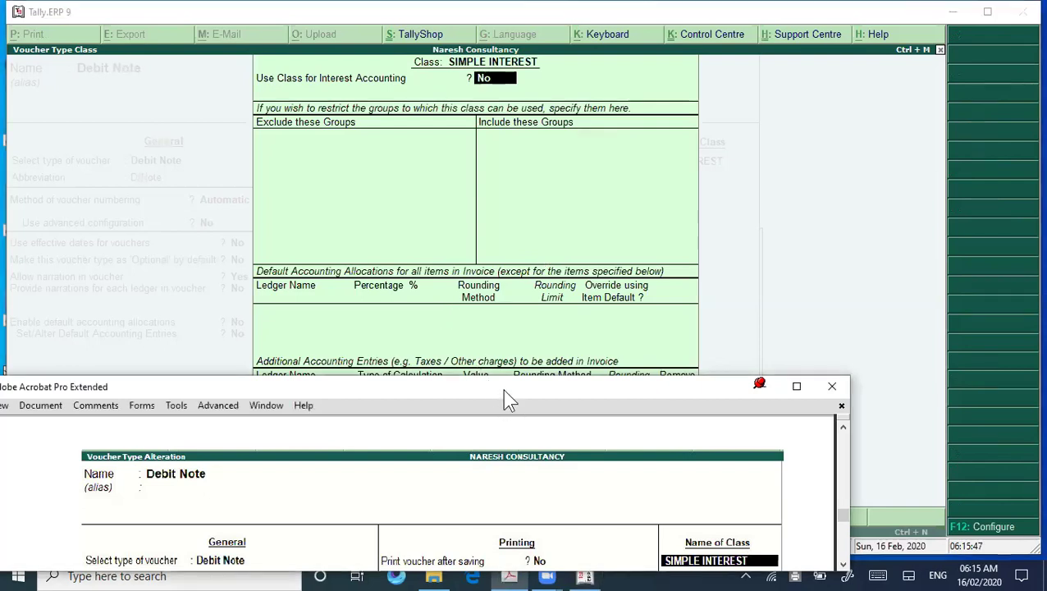
left_click_drag(507, 387, 513, 280)
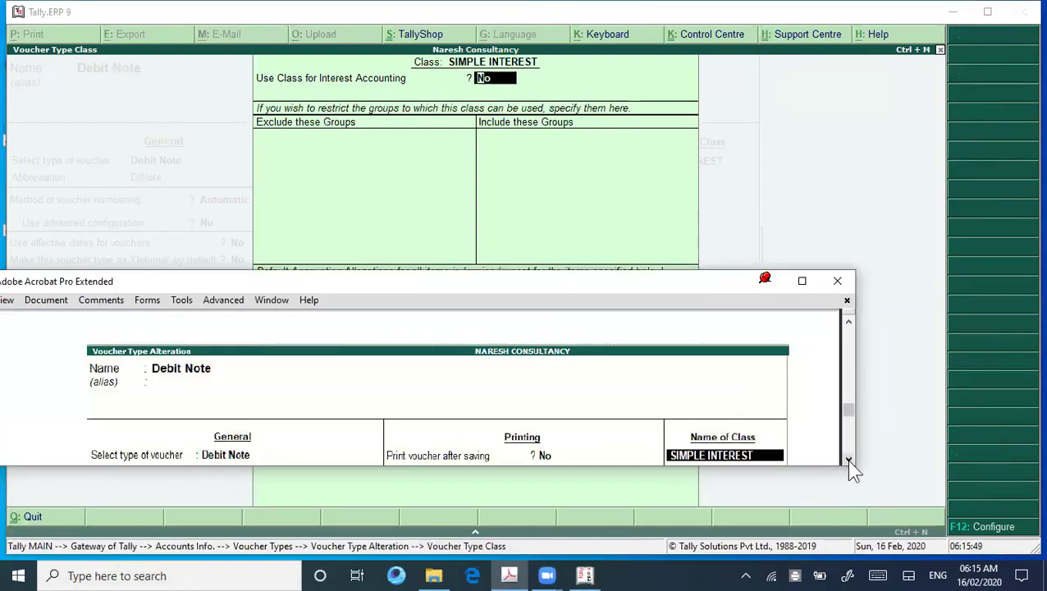
left_click(848, 460)
scroll(849, 461, "down", 12)
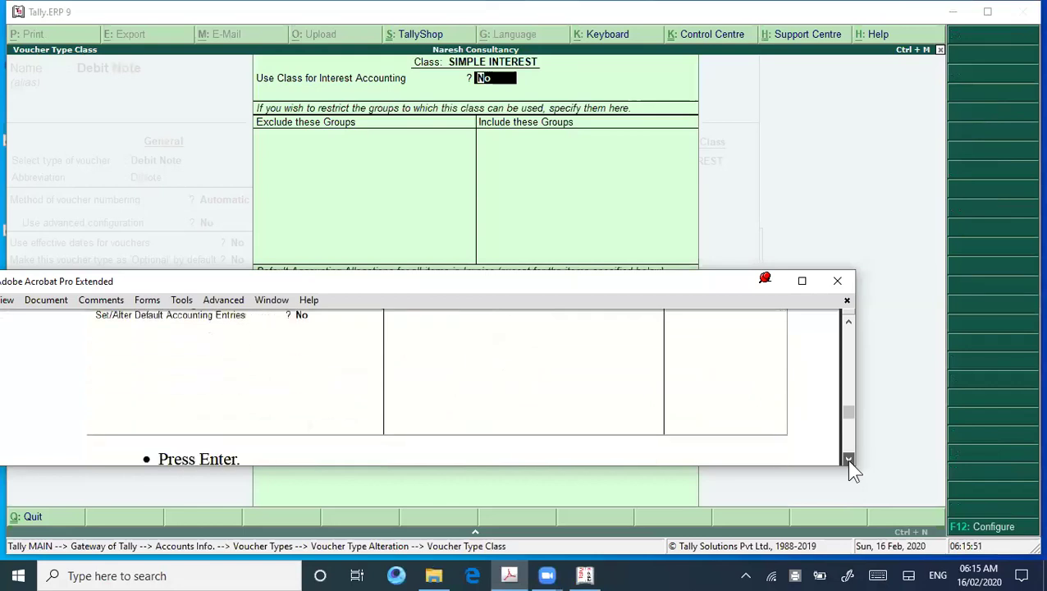
scroll(848, 459, "down", 4)
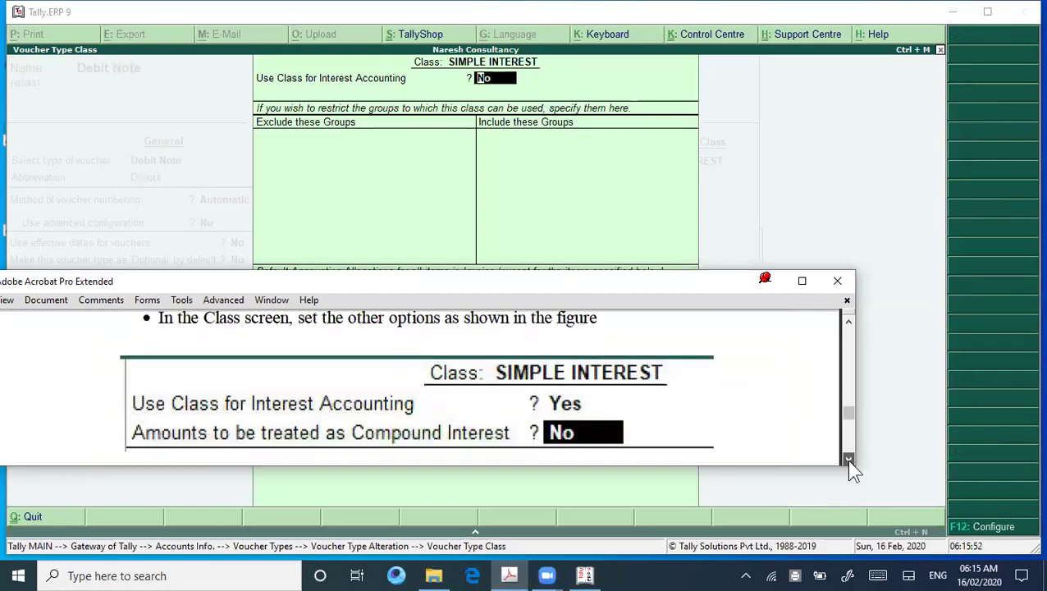
left_click(825, 177)
type("Y")
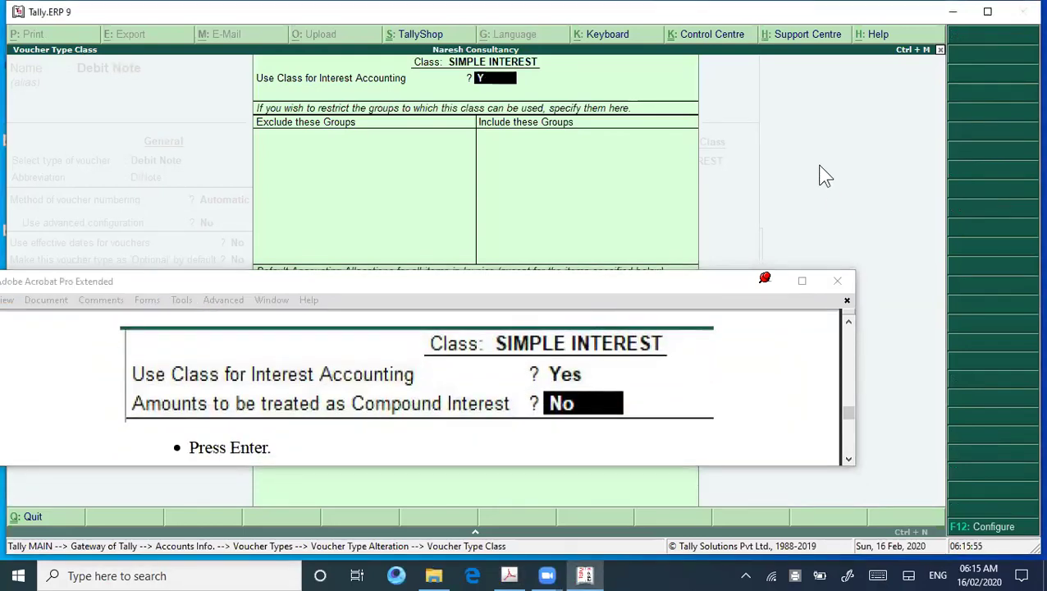
key("Return")
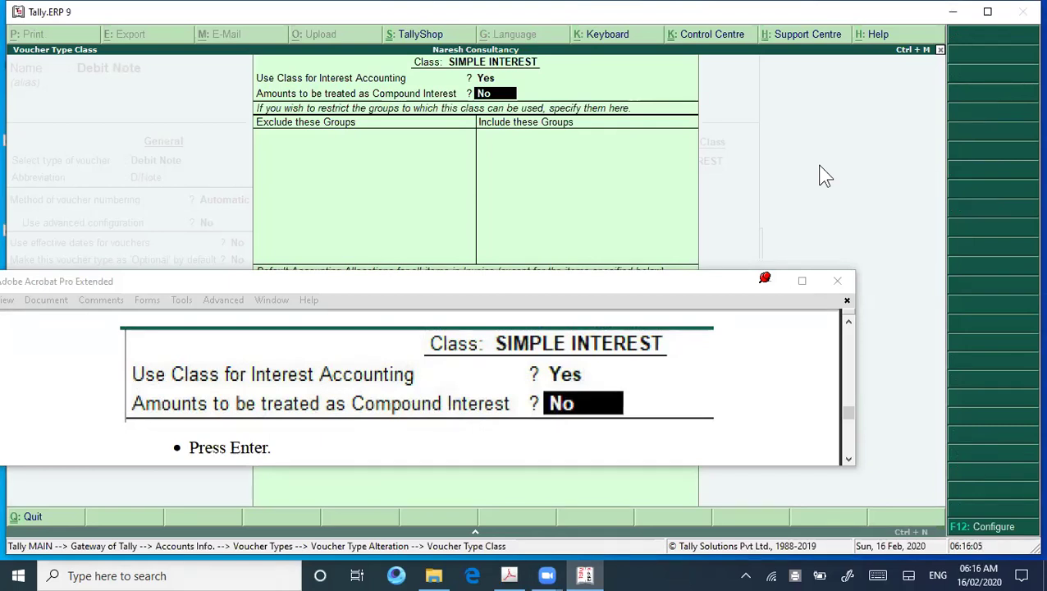
key("Return")
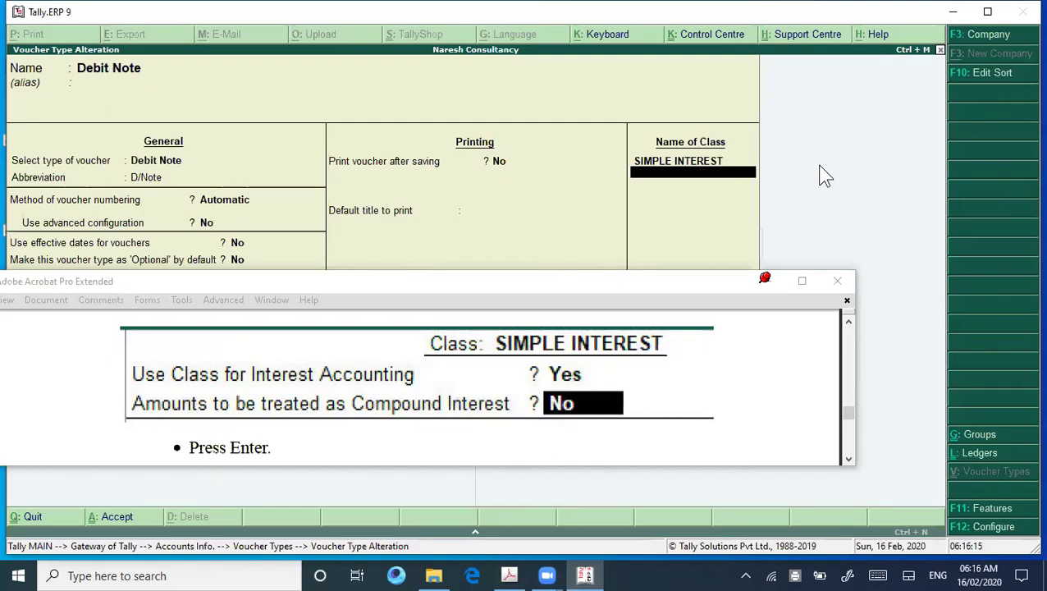
key("Return")
key("Return")
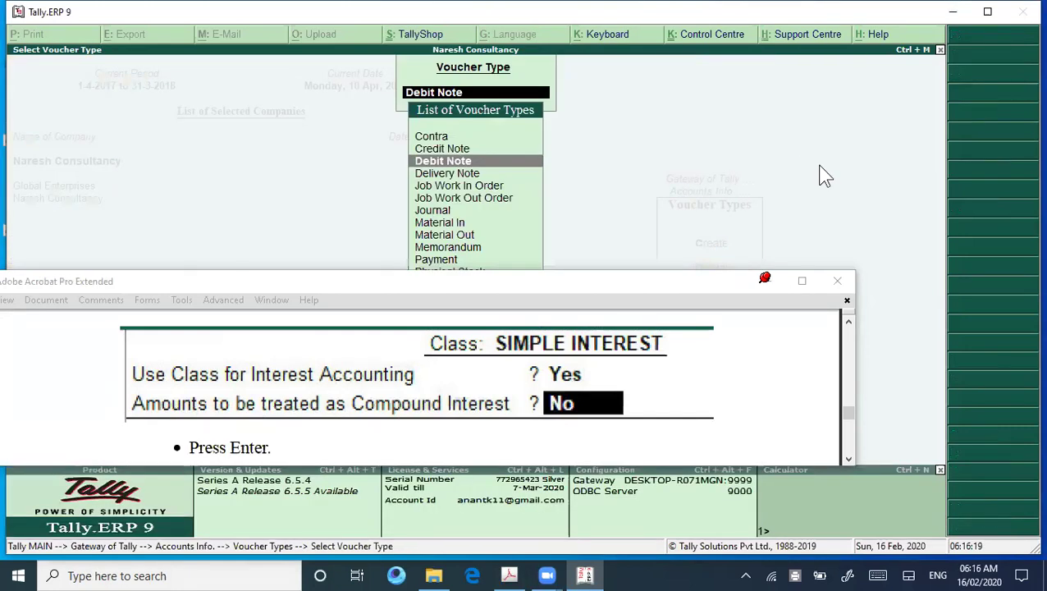
Read April Example 4 in the PDF about the RE Enterprises interest entry and creating the debit note voucher.
left_click(848, 459)
left_click(850, 458)
left_click(850, 458)
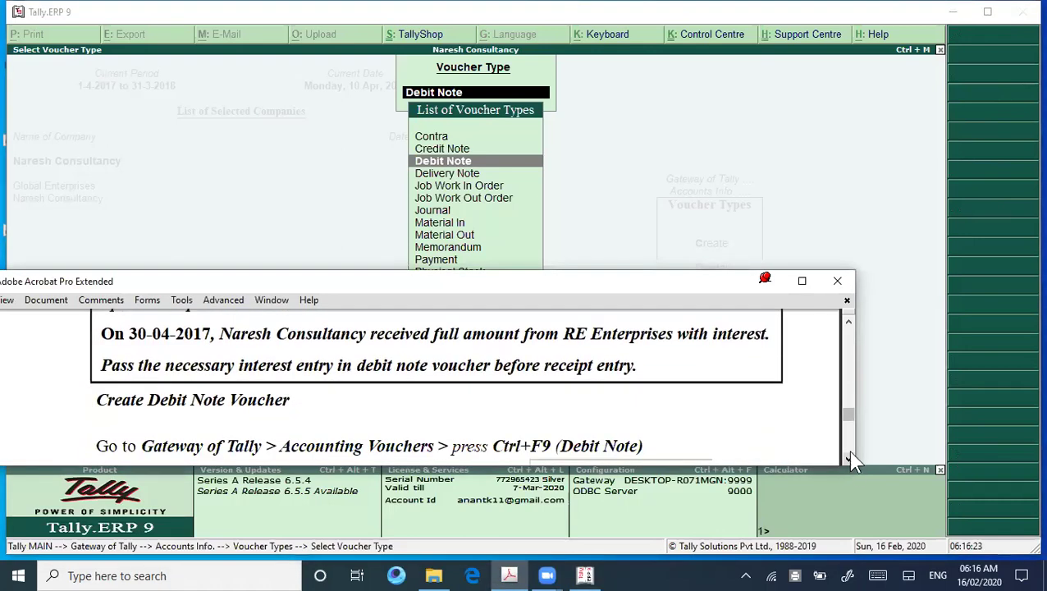
left_click(850, 322)
left_click(849, 324)
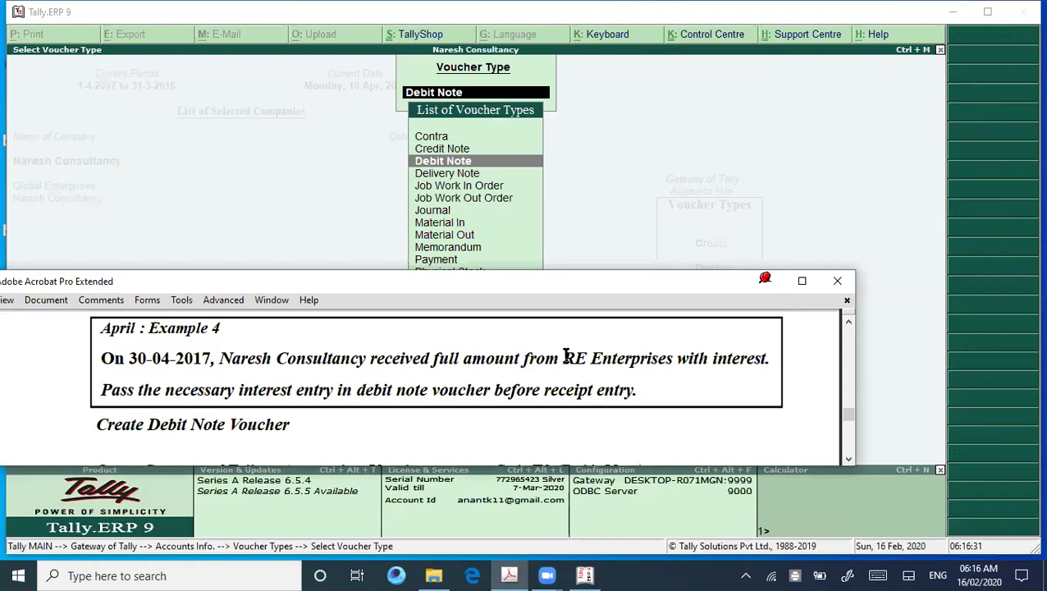
Review the RE Enterprises receipt and interest requirement in the PDF, and find the instructions for the voucher class, date and invoice number.
left_click_drag(563, 358, 718, 357)
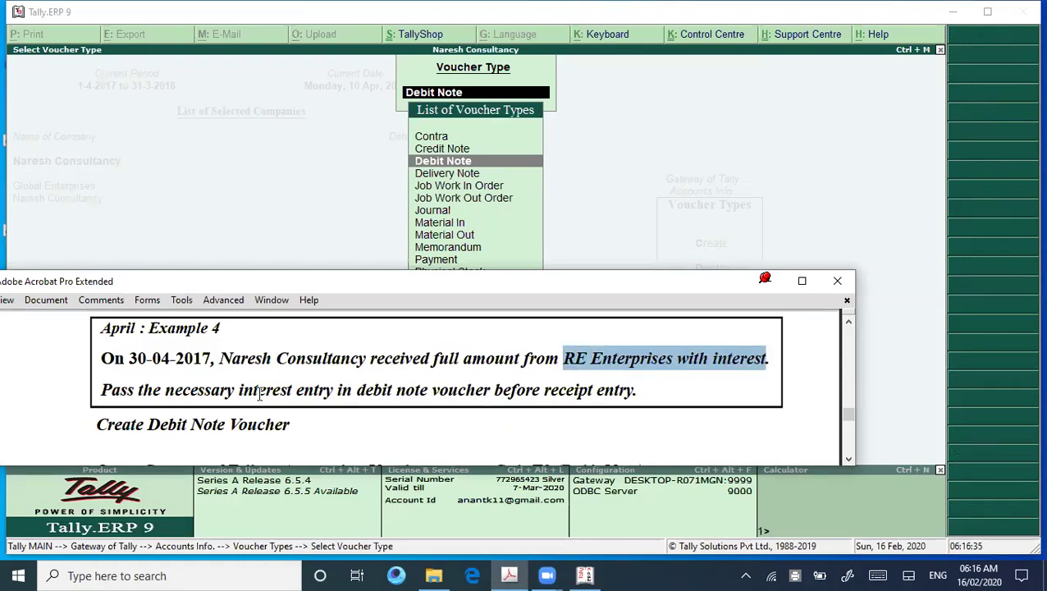
left_click_drag(258, 391, 380, 392)
left_click_drag(134, 387, 191, 387)
left_click_drag(296, 392, 466, 396)
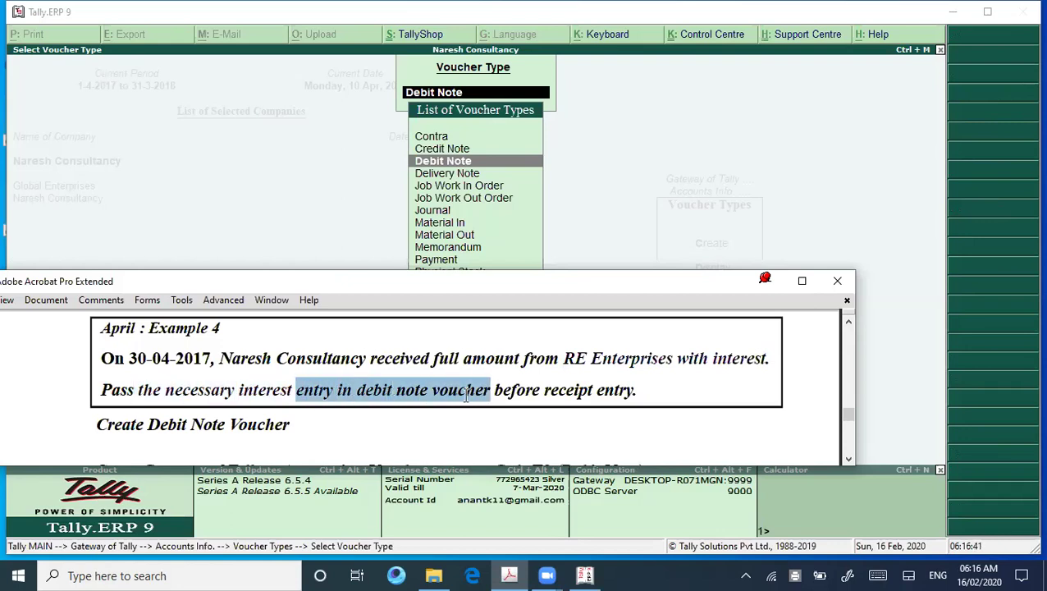
left_click(549, 391)
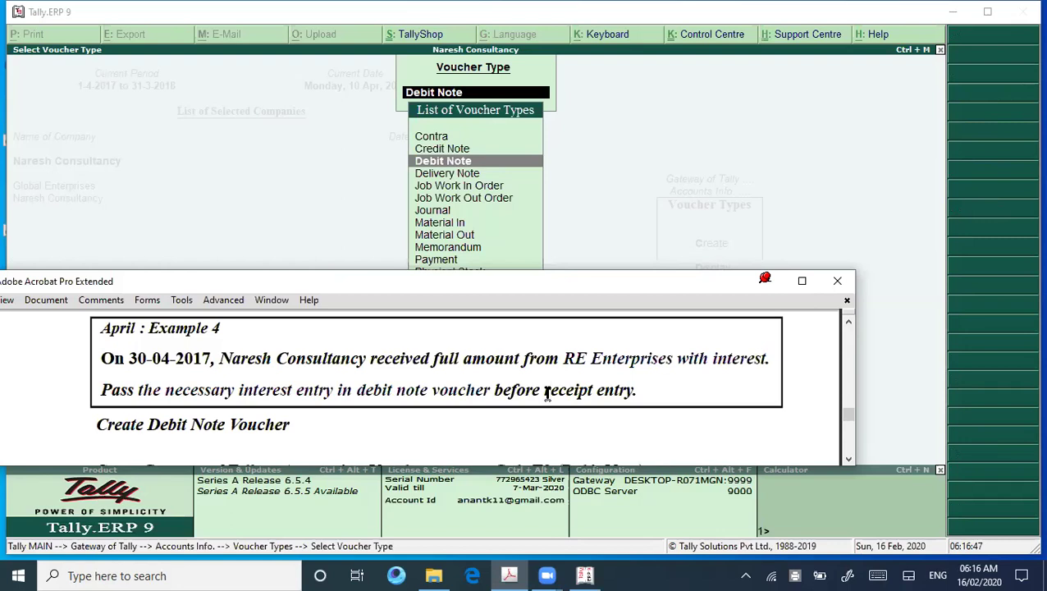
left_click_drag(147, 424, 289, 424)
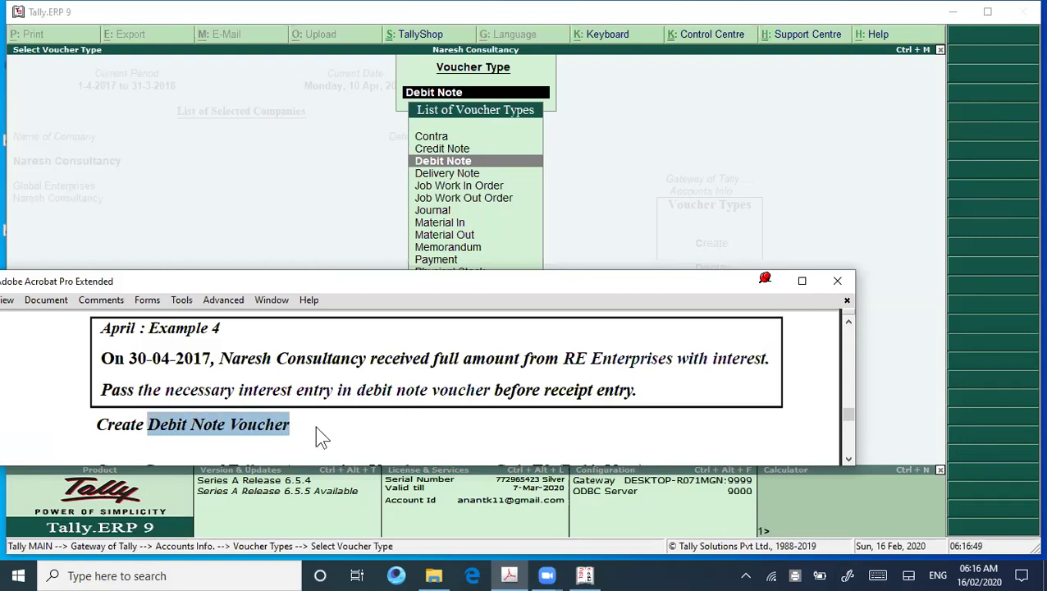
left_click(849, 460)
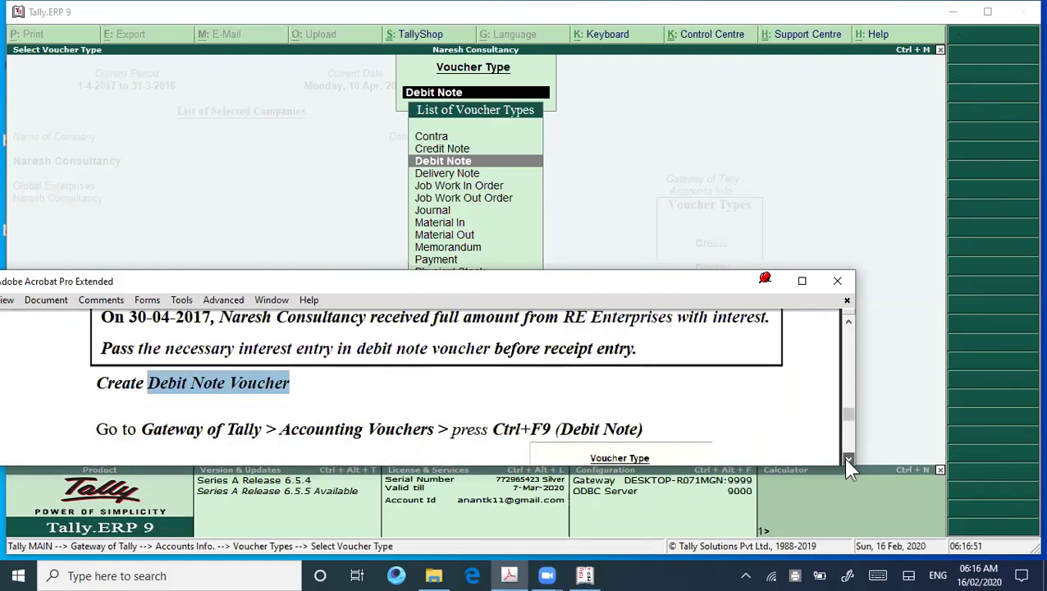
left_click(848, 460)
left_click(848, 459)
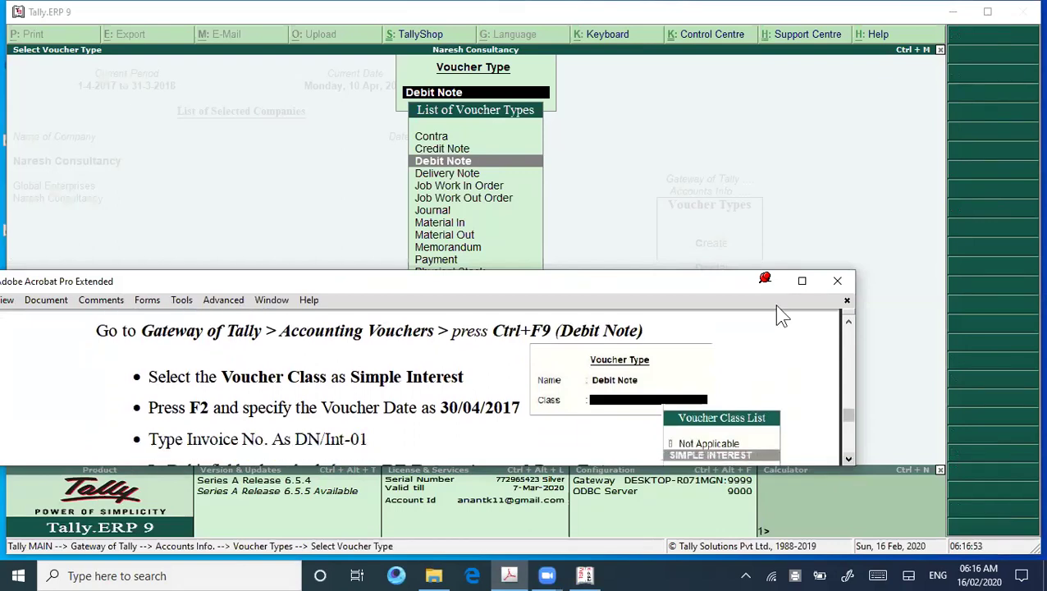
Leave the voucher type selection in Tally and start a Debit Note in accounting voucher creation.
left_click(706, 136)
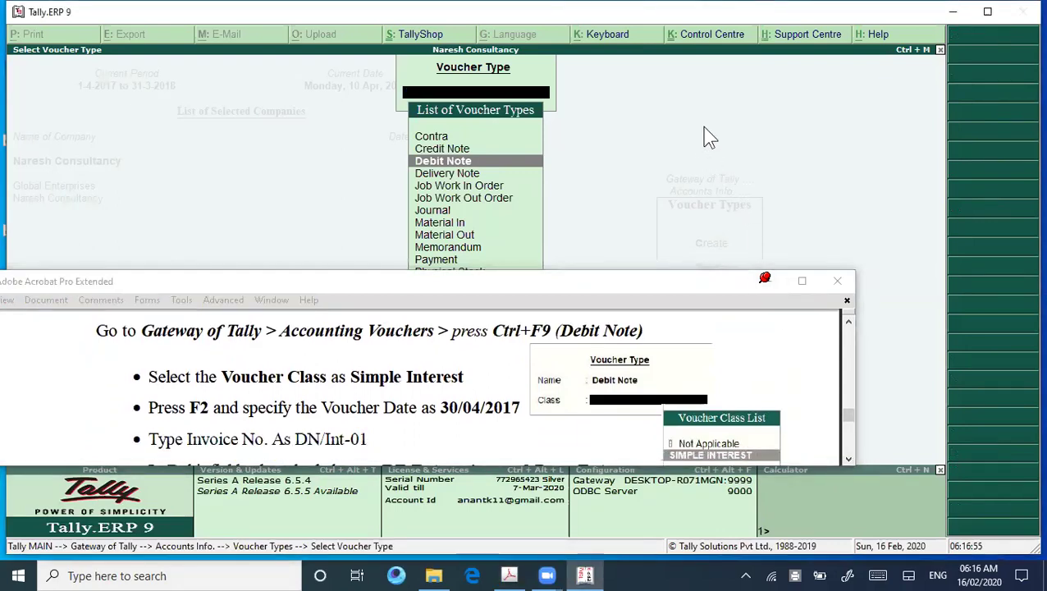
key("Escape")
key("Escape")
key("Escape")
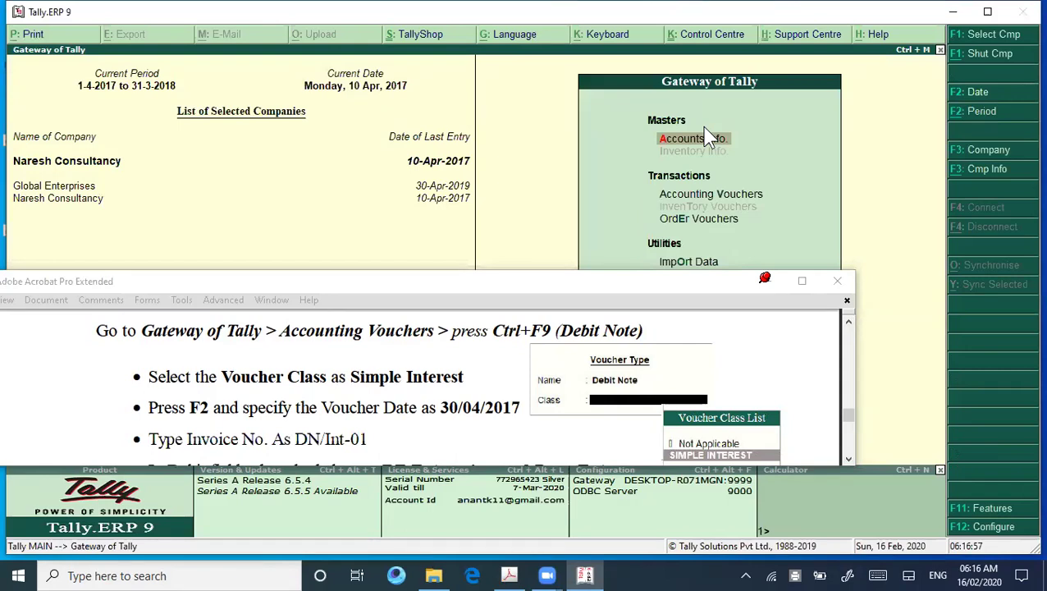
key("Down")
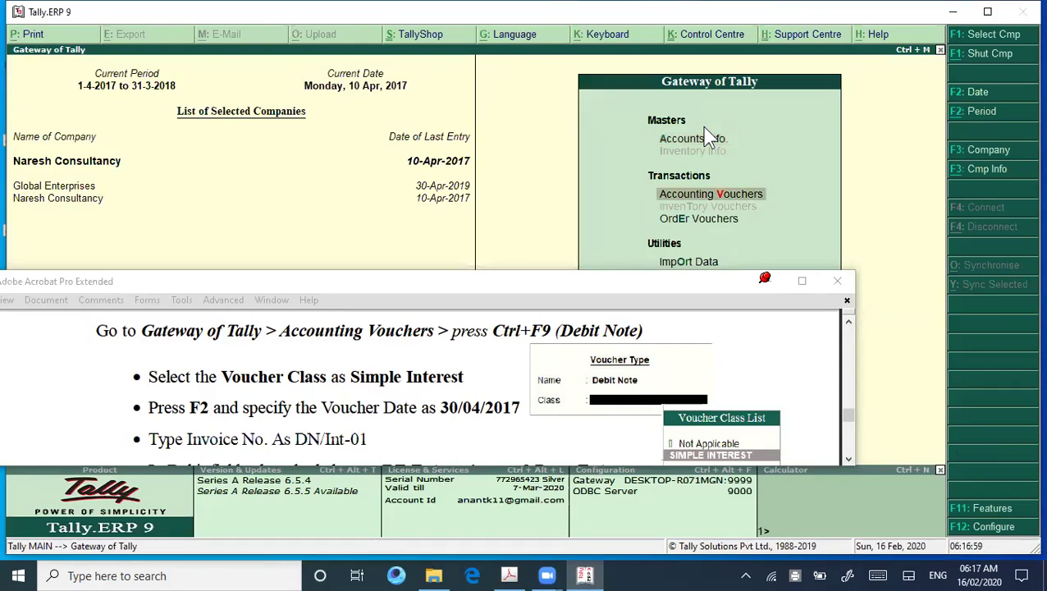
key("Return")
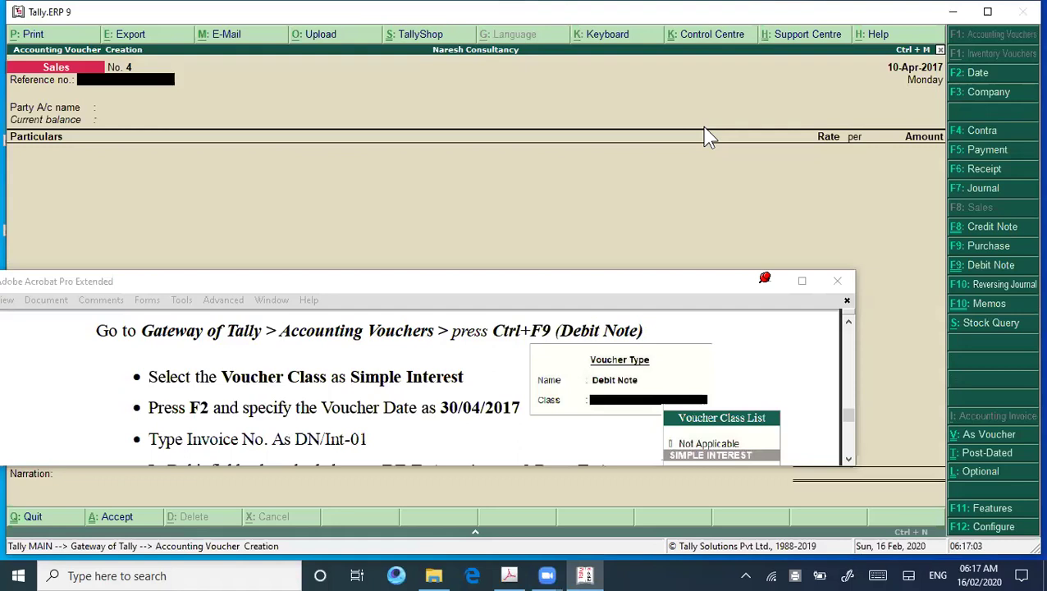
key("ctrl+F9")
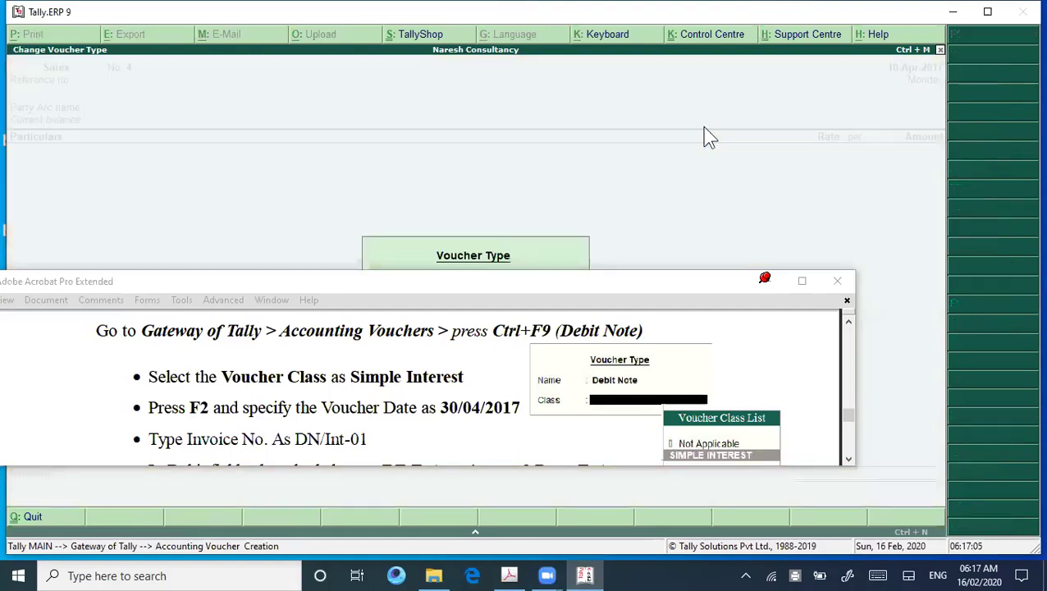
Uncover the voucher type form, assign the SIMPLE INTEREST class to the Debit Note, and leave the original invoice number blank.
left_click(578, 280)
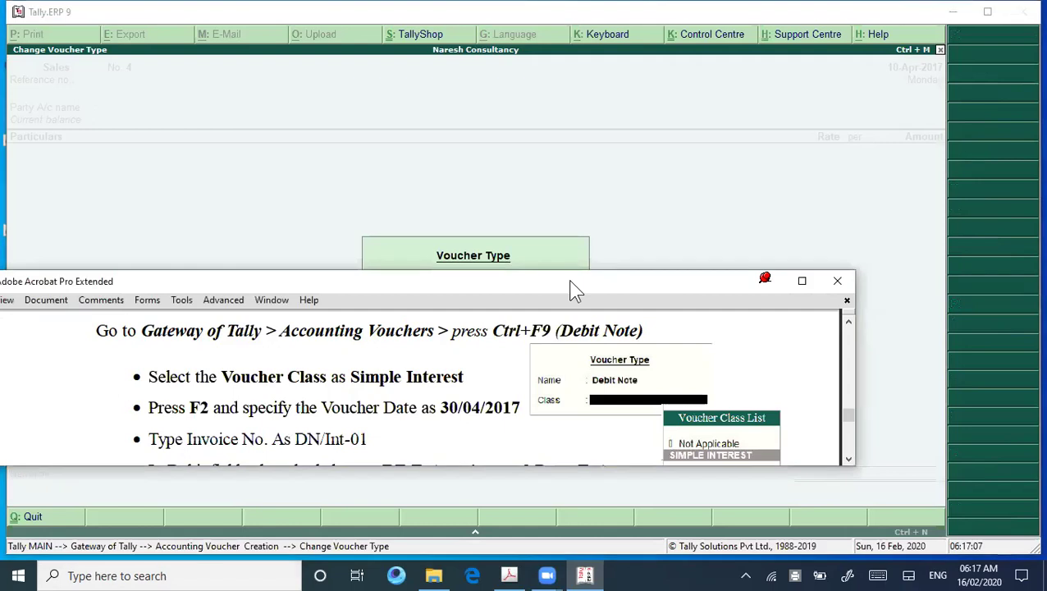
left_click_drag(574, 286, 588, 361)
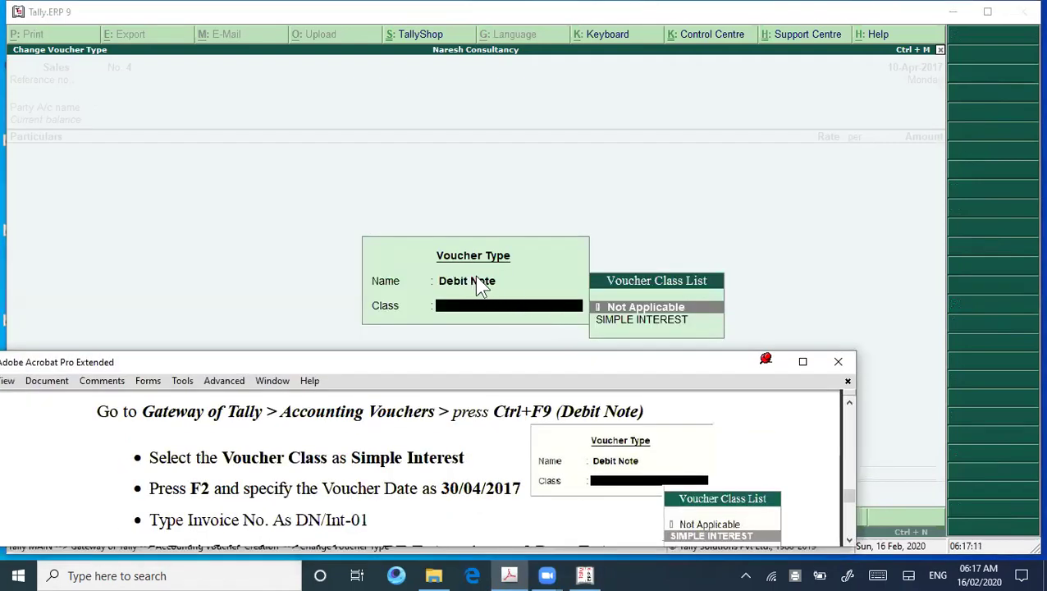
left_click(648, 324)
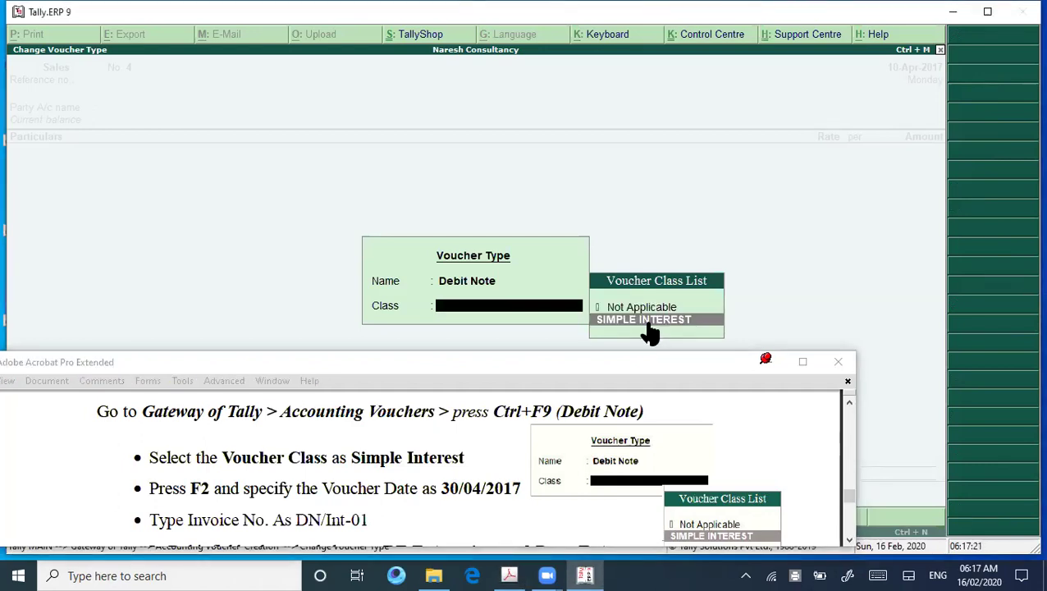
left_click(648, 322)
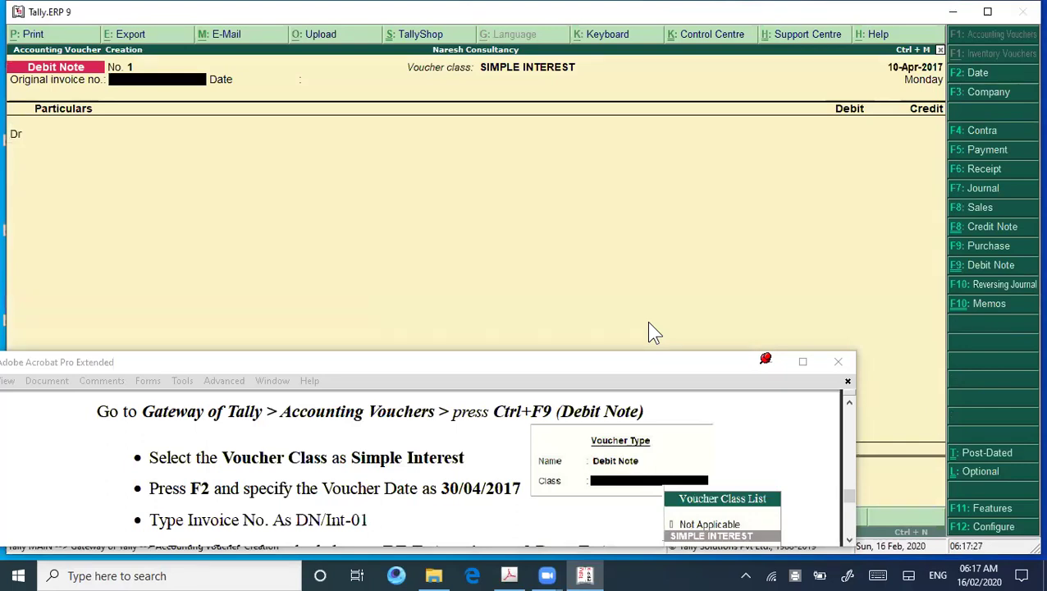
key("Return")
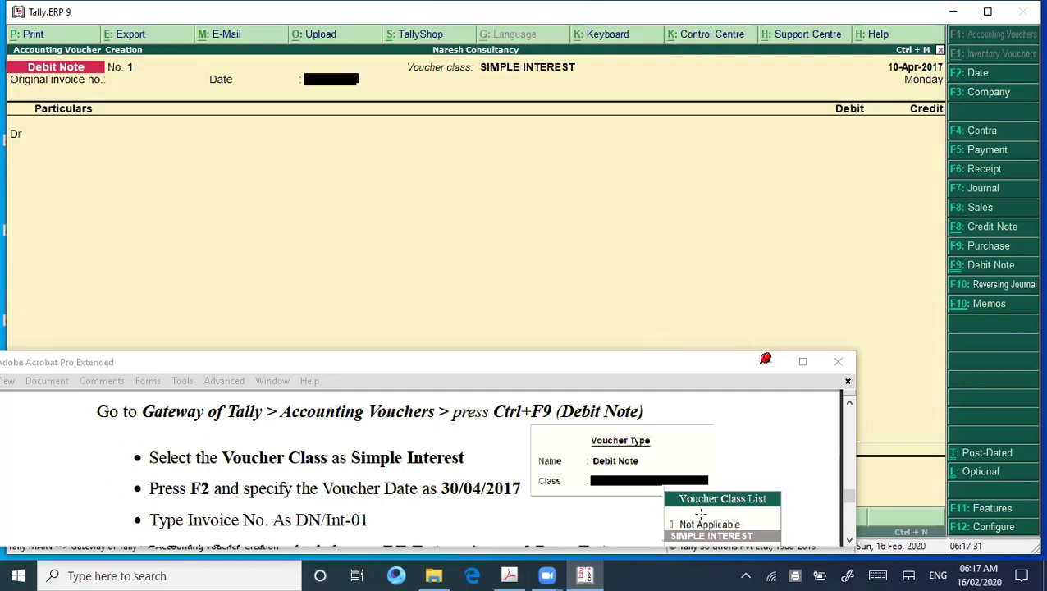
Read the PDF instructions on the debit ledger, interest bills, bill-wise details and credit ledger for the debit note.
left_click(849, 542)
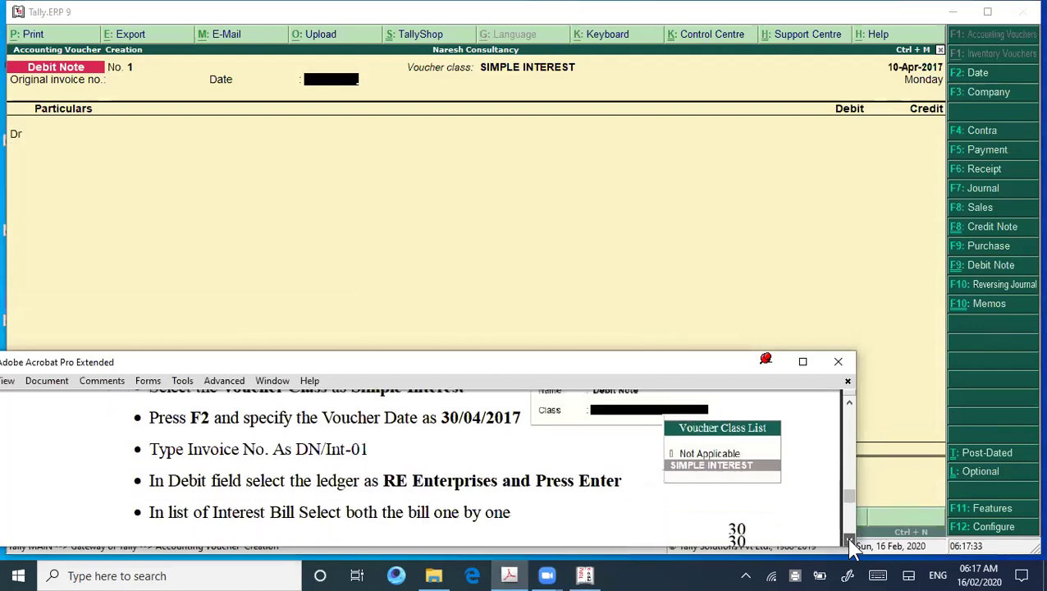
left_click(849, 542)
left_click(850, 542)
left_click(849, 542)
left_click(850, 542)
left_click(849, 542)
left_click(850, 541)
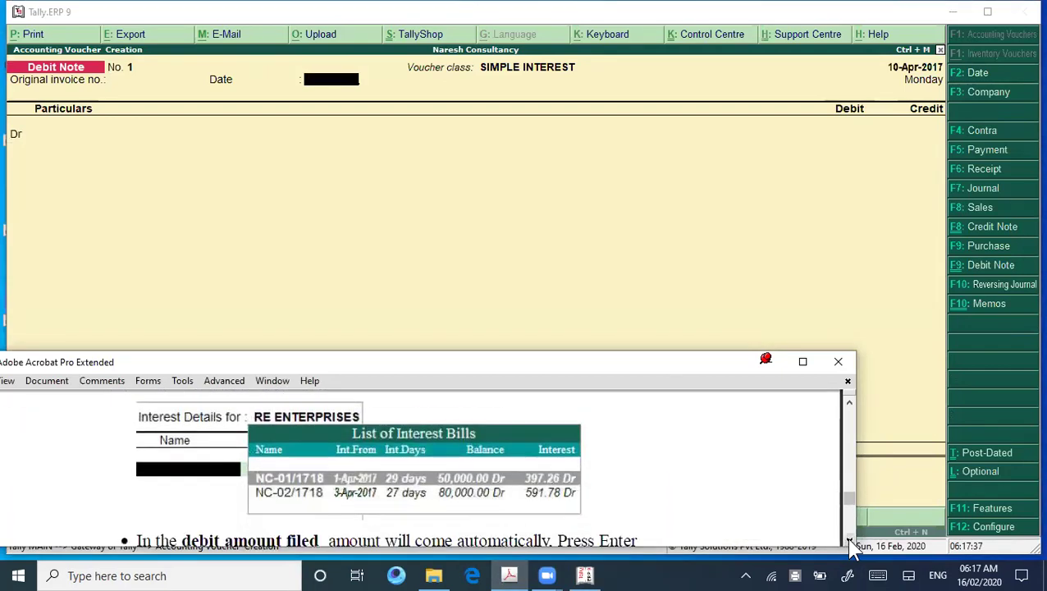
left_click(849, 542)
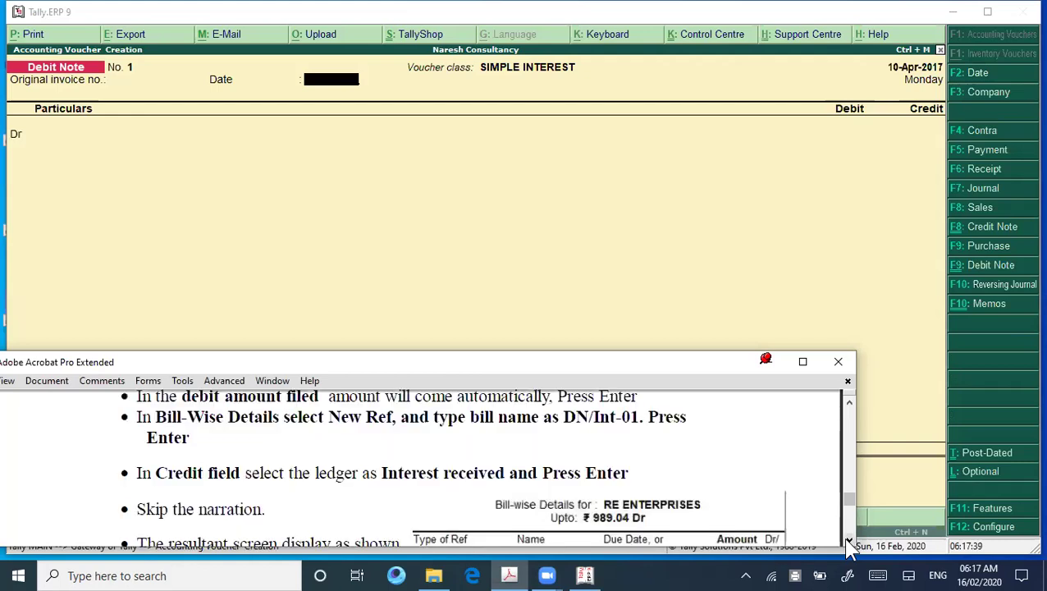
Leave the original invoice date blank and choose R E Enterprises as the debit ledger, without selecting any interest bill.
left_click(423, 278)
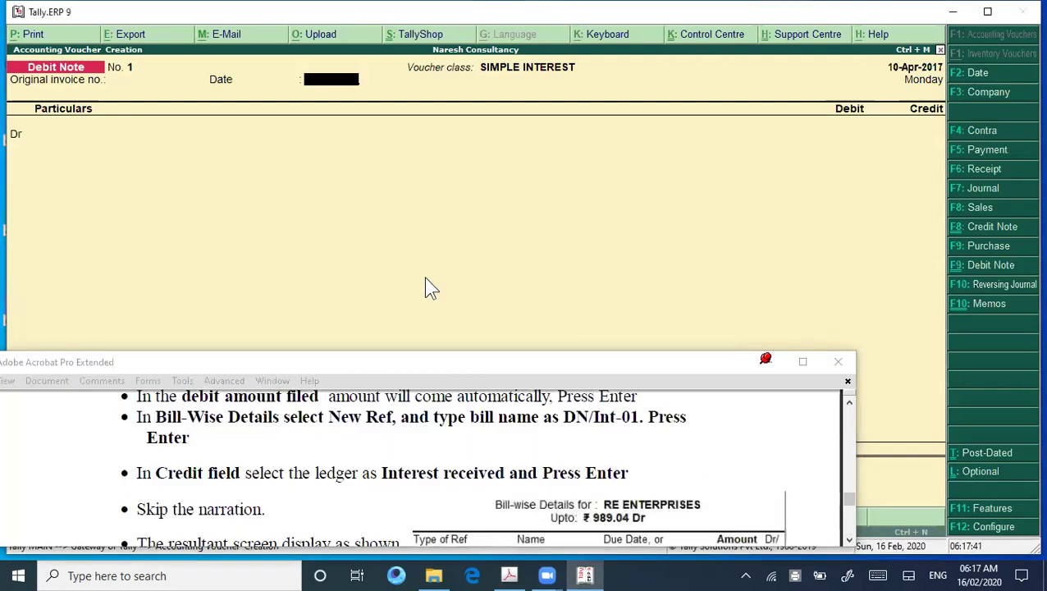
key("Return")
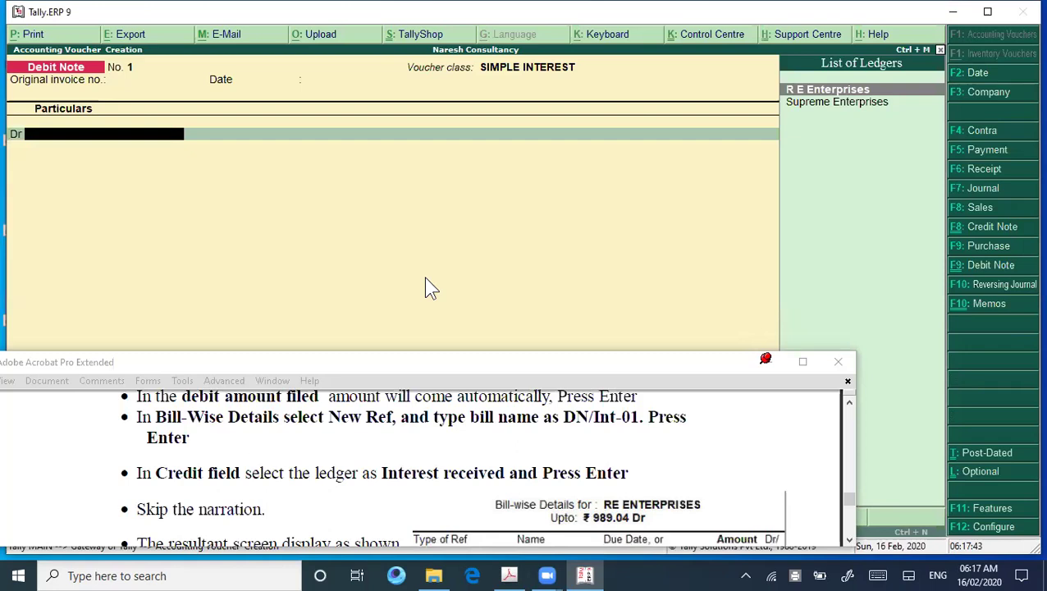
key("Return")
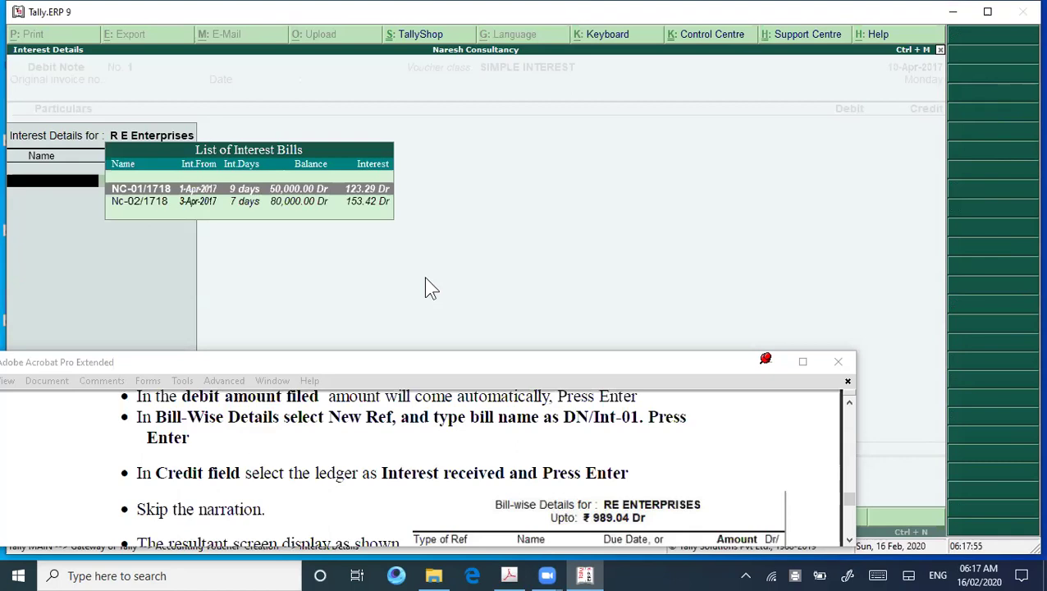
key("Escape")
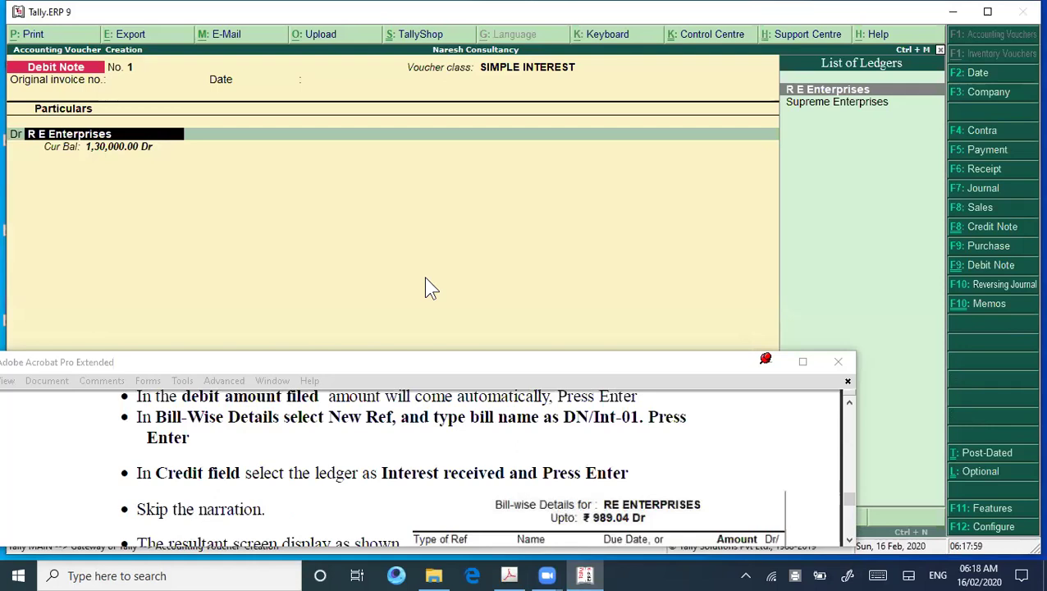
Set the debit note's voucher date to 30-4-2017 and reopen the list of interest bills for R E Enterprises.
key("F2")
type("30-4-2017")
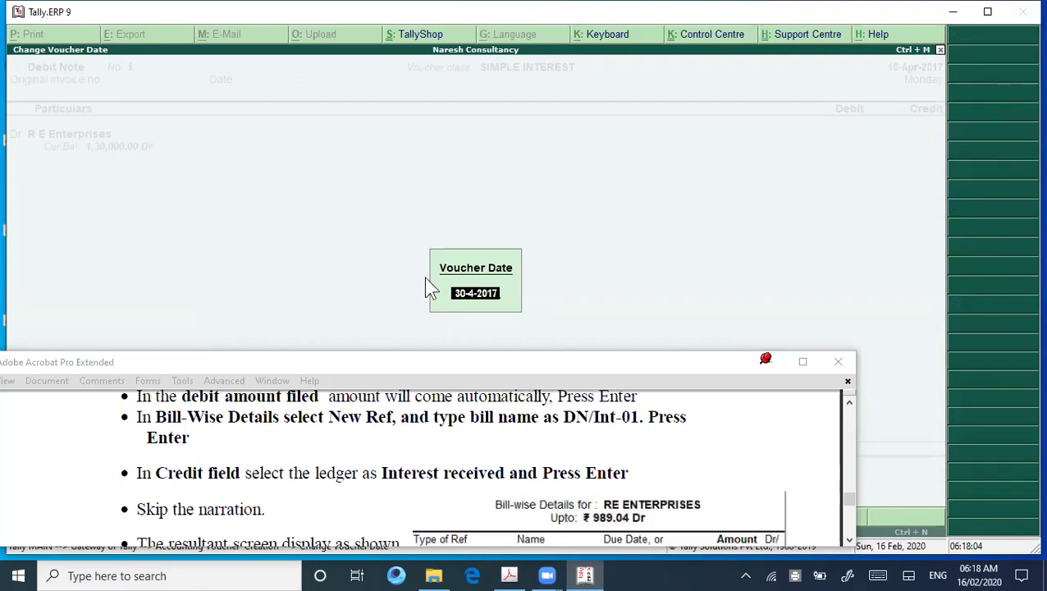
key("Return")
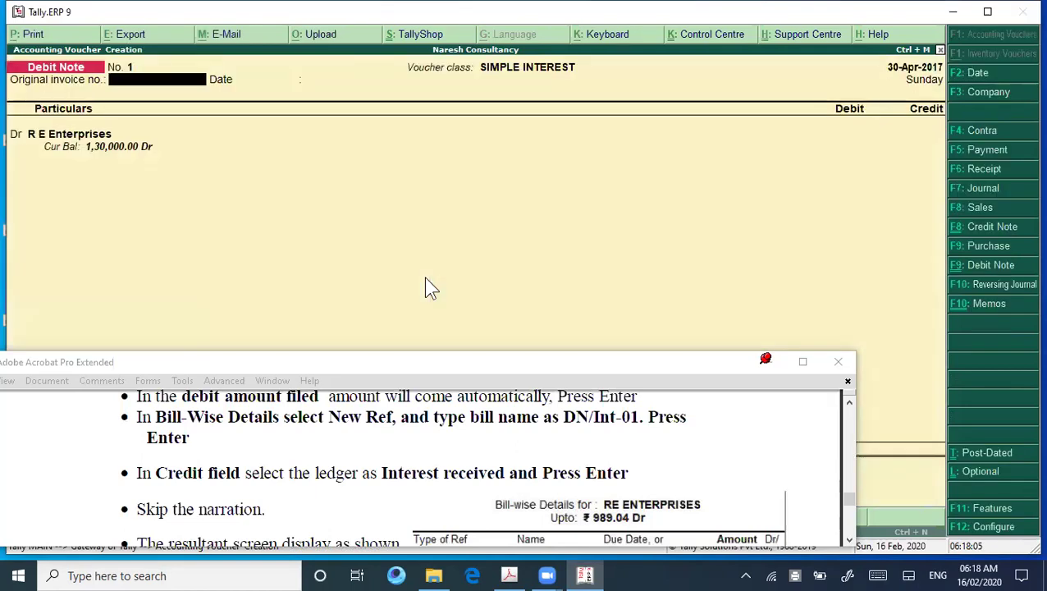
key("Return")
key("Return")
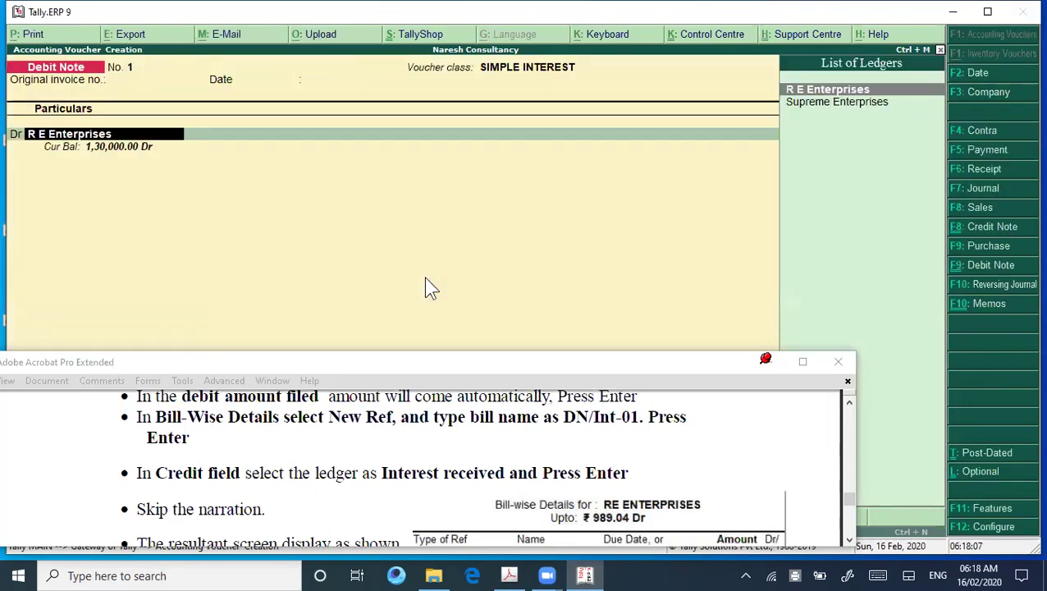
key("Return")
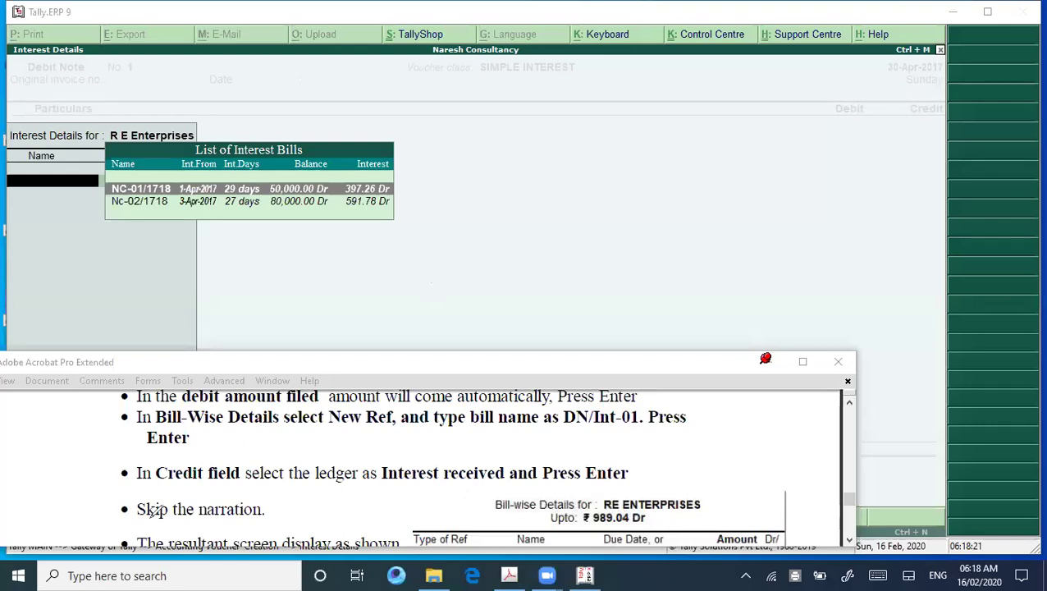
Examine the voucher date against the interest days, balances and interest amounts of both R E Enterprises bills, marking them on screen.
mouse_move(909, 48)
left_mouse_down()
mouse_move(943, 86)
mouse_move(875, 45)
left_mouse_up()
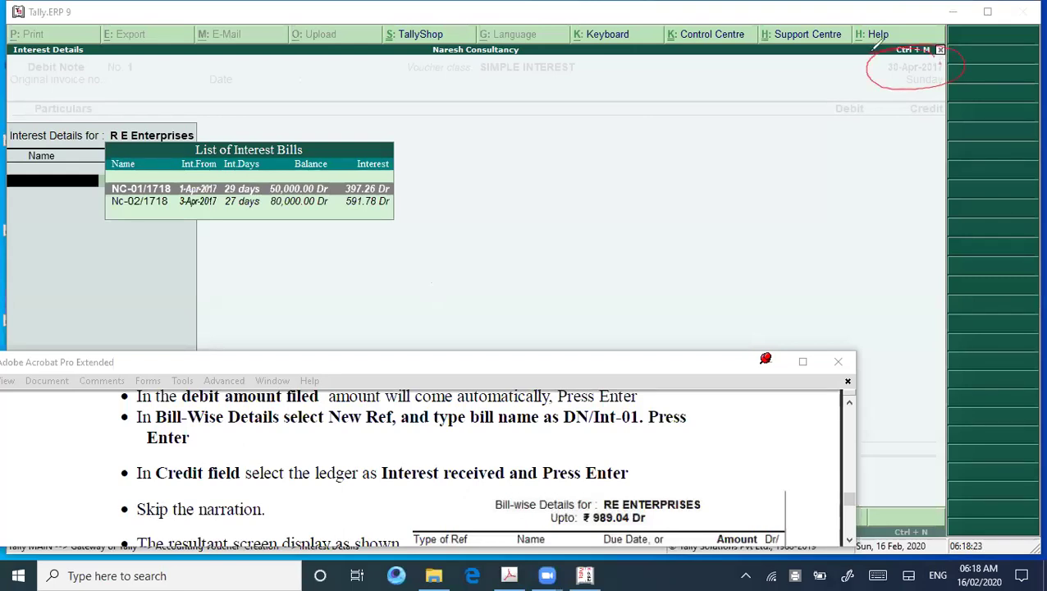
mouse_move(261, 175)
left_mouse_down()
mouse_move(216, 180)
mouse_move(227, 197)
mouse_move(267, 189)
left_mouse_up()
mouse_move(337, 166)
left_mouse_down()
mouse_move(259, 182)
mouse_move(354, 215)
mouse_move(338, 164)
left_mouse_up()
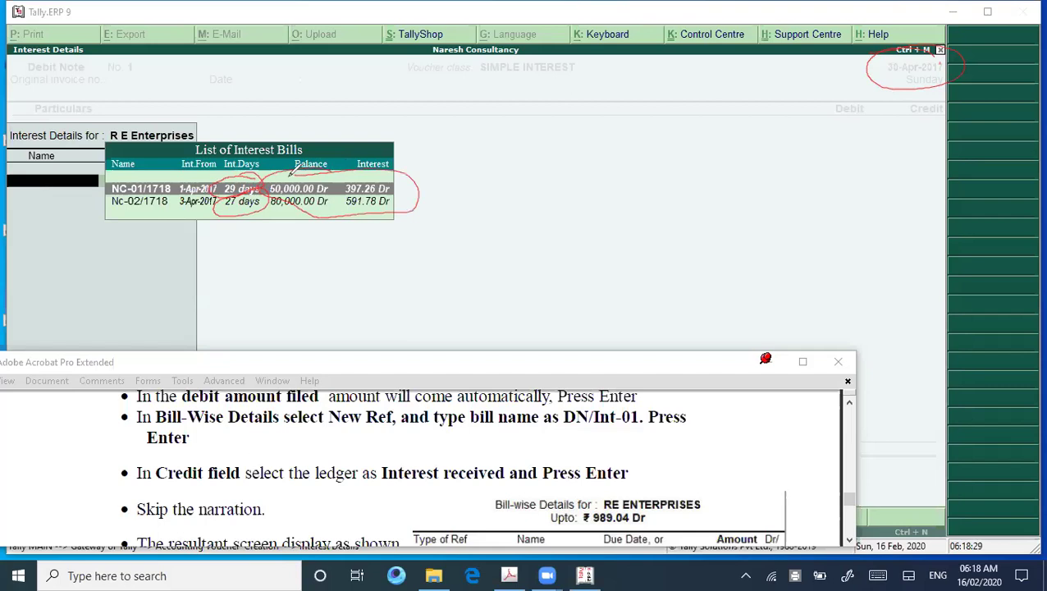
mouse_move(397, 183)
left_mouse_down()
mouse_move(430, 172)
mouse_move(450, 186)
left_mouse_up()
mouse_move(343, 182)
left_mouse_down()
mouse_move(366, 163)
mouse_move(322, 204)
mouse_move(339, 199)
left_mouse_up()
mouse_move(809, 74)
left_mouse_down()
mouse_move(862, 64)
mouse_move(876, 80)
left_mouse_up()
mouse_move(394, 189)
left_mouse_down()
mouse_move(428, 167)
mouse_move(436, 191)
mouse_move(458, 185)
left_mouse_up()
left_click_drag(396, 206, 457, 189)
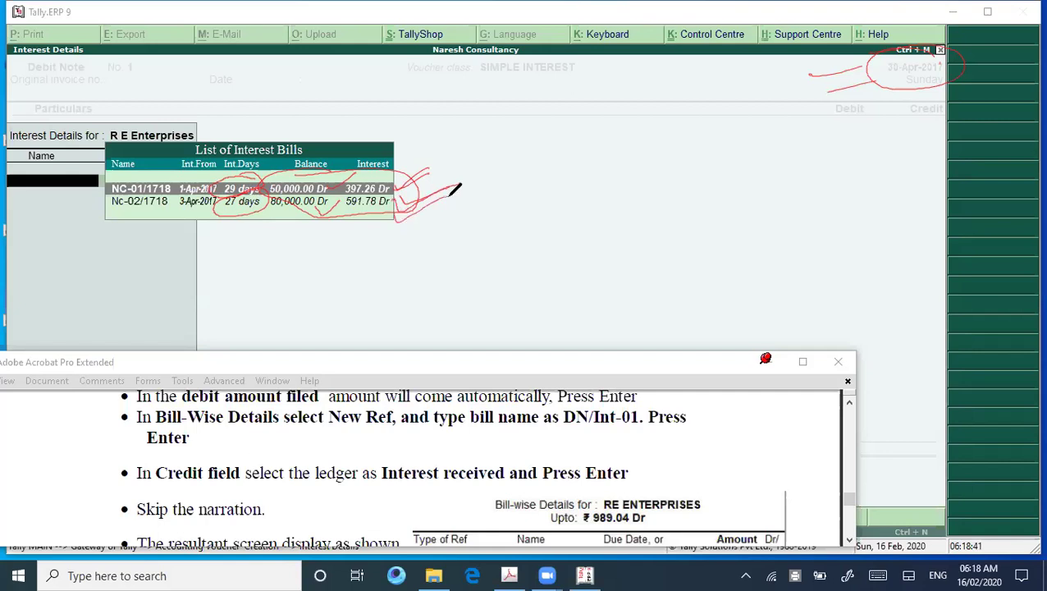
Check the debit note's voucher type, voucher class and date, marking each of them on screen.
mouse_move(27, 69)
left_mouse_down()
mouse_move(82, 36)
mouse_move(37, 82)
left_mouse_up()
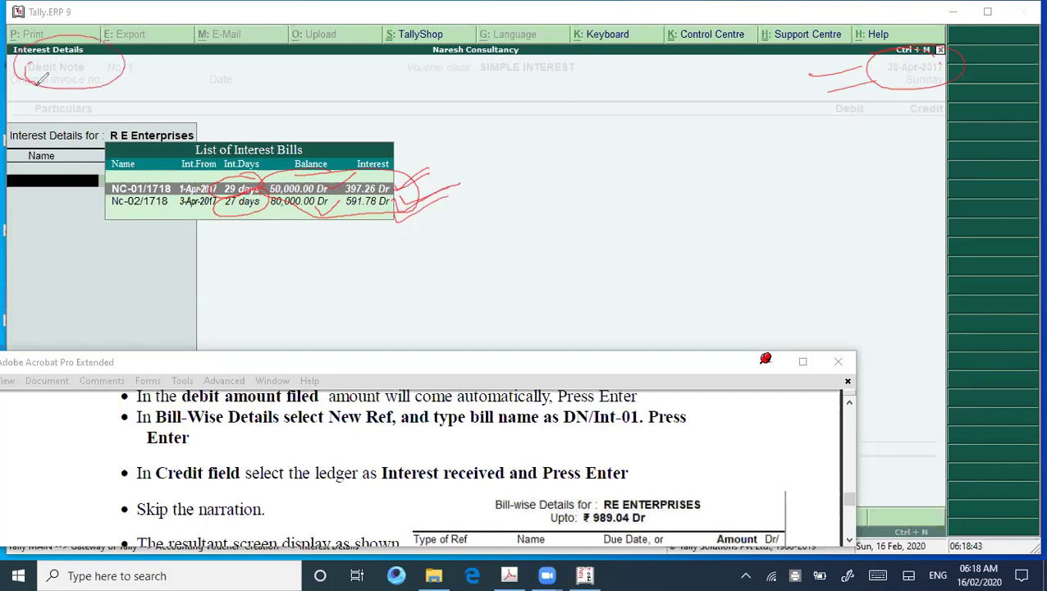
mouse_move(604, 64)
left_mouse_down()
mouse_move(504, 43)
mouse_move(616, 59)
mouse_move(552, 47)
left_mouse_up()
mouse_move(439, 88)
left_mouse_down()
mouse_move(404, 89)
mouse_move(484, 85)
left_mouse_up()
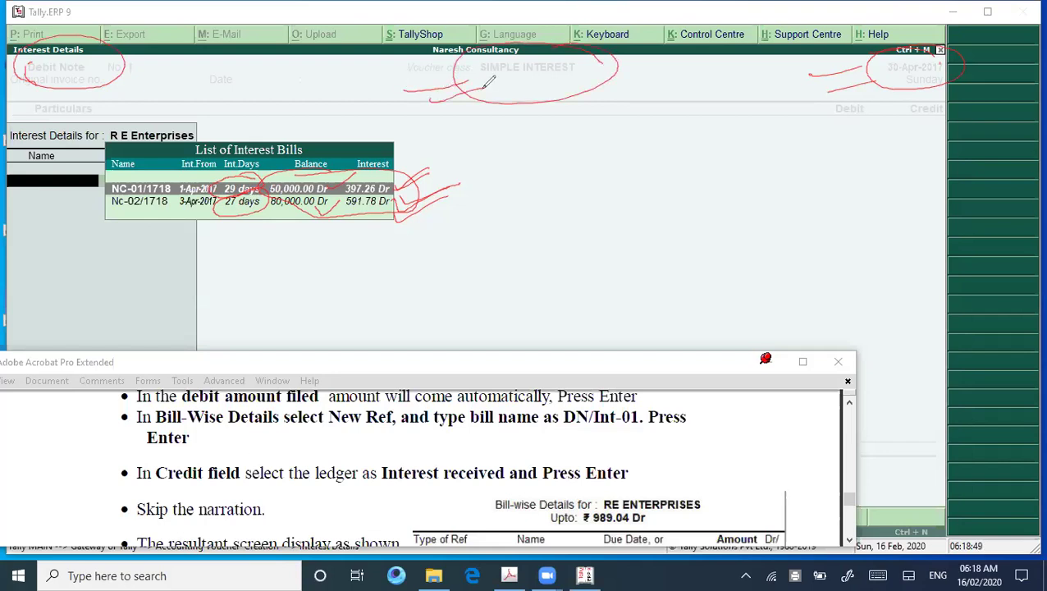
left_click_drag(138, 48, 69, 96)
mouse_move(383, 61)
left_mouse_down()
mouse_move(438, 56)
mouse_move(358, 93)
left_mouse_up()
mouse_move(797, 45)
left_mouse_down()
mouse_move(865, 63)
mouse_move(836, 71)
left_mouse_up()
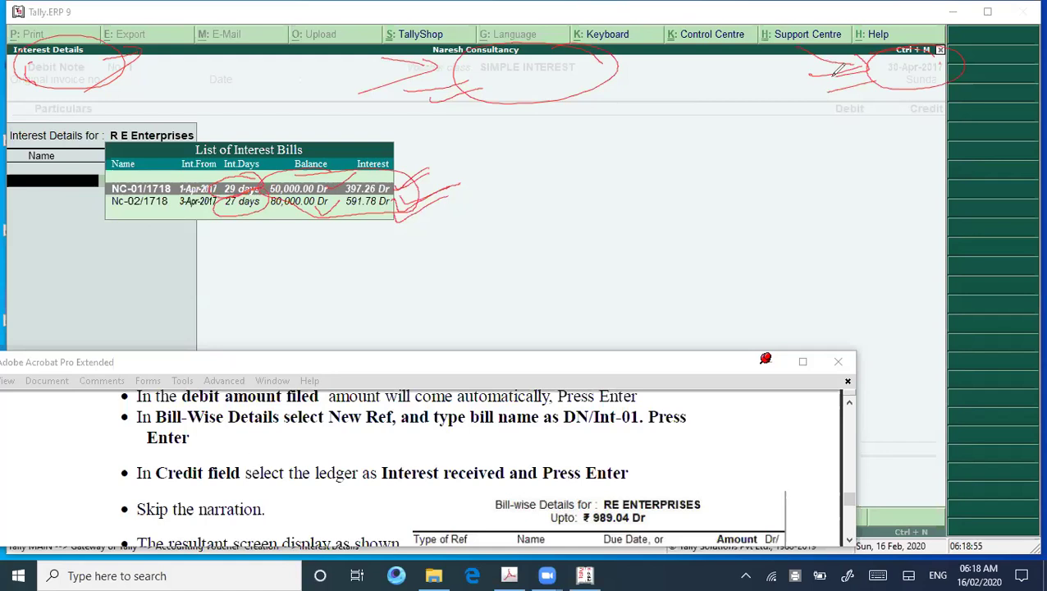
left_click_drag(867, 56, 805, 78)
Annotate the screen with RE ENTER and 30-4-2017, and circle the balances and interest in the interest bills list.
mouse_move(585, 153)
left_mouse_down()
mouse_move(584, 174)
mouse_move(675, 136)
mouse_move(694, 144)
mouse_move(737, 127)
mouse_move(727, 146)
mouse_move(779, 144)
left_mouse_up()
left_click_drag(569, 189, 804, 149)
mouse_move(654, 182)
left_mouse_down()
mouse_move(669, 185)
mouse_move(655, 200)
mouse_move(713, 169)
mouse_move(781, 171)
mouse_move(776, 182)
left_mouse_up()
left_click_drag(613, 218, 812, 174)
mouse_move(845, 98)
left_mouse_down()
mouse_move(908, 93)
mouse_move(839, 117)
left_mouse_up()
left_click_drag(659, 215, 712, 209)
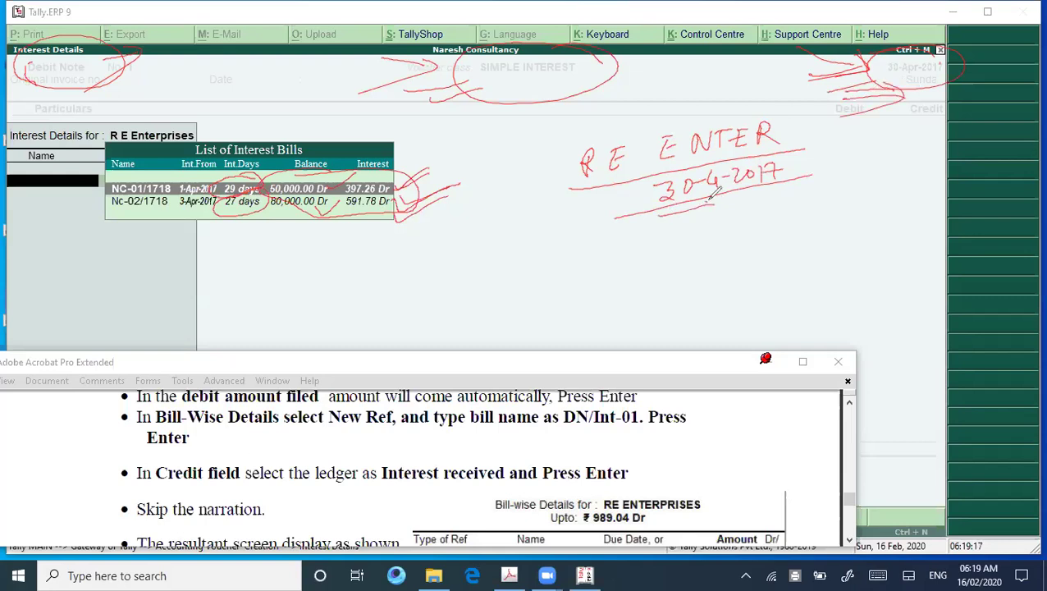
mouse_move(327, 157)
left_mouse_down()
mouse_move(295, 155)
mouse_move(271, 248)
mouse_move(305, 235)
mouse_move(316, 215)
left_mouse_up()
mouse_move(394, 144)
left_mouse_down()
mouse_move(334, 210)
mouse_move(372, 162)
left_mouse_up()
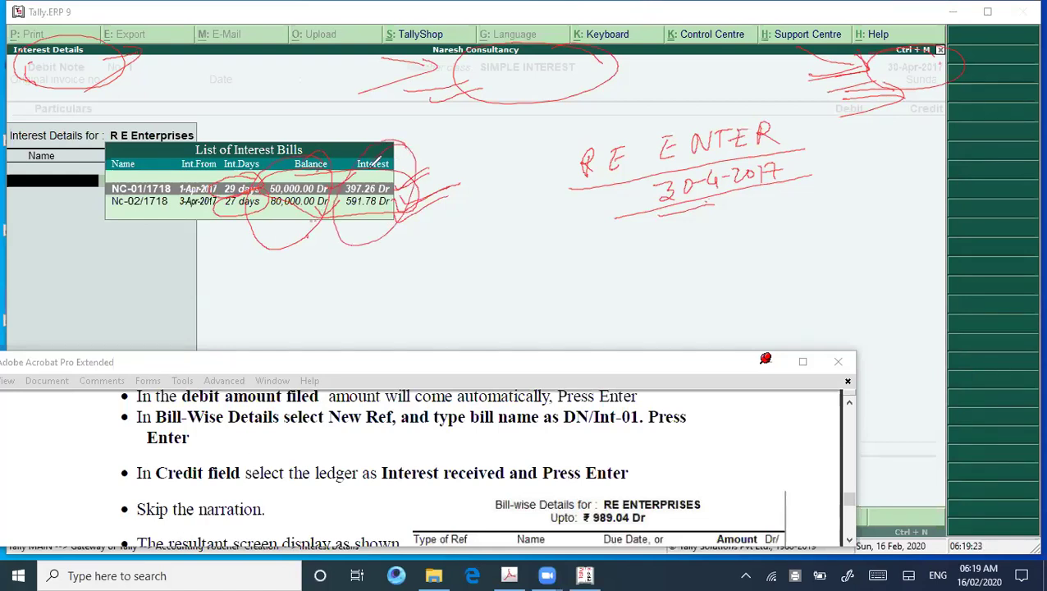
Clear the screen annotations and add interest bills NC-01/1718 and Nc-02/1718 to the interest details for R E Enterprises.
left_click_drag(87, 184, 185, 155)
left_click(187, 151)
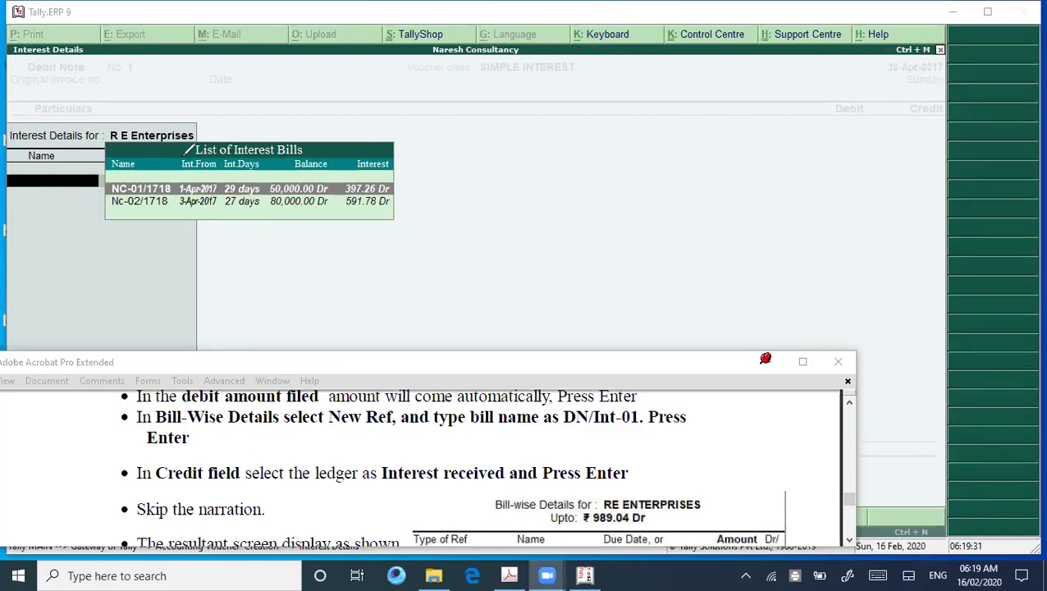
left_click(120, 197)
key("Return")
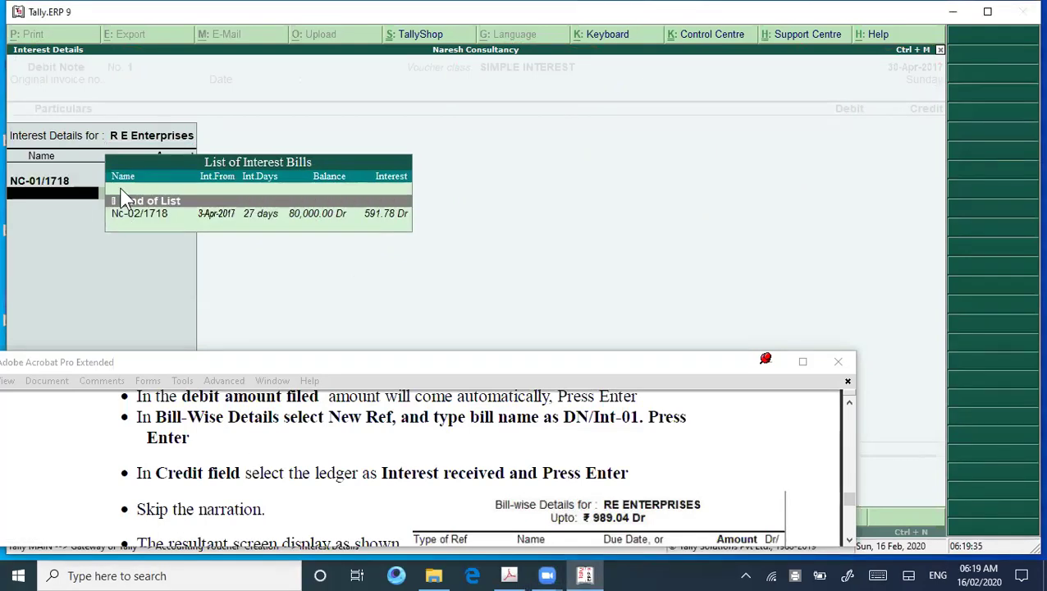
key("Down")
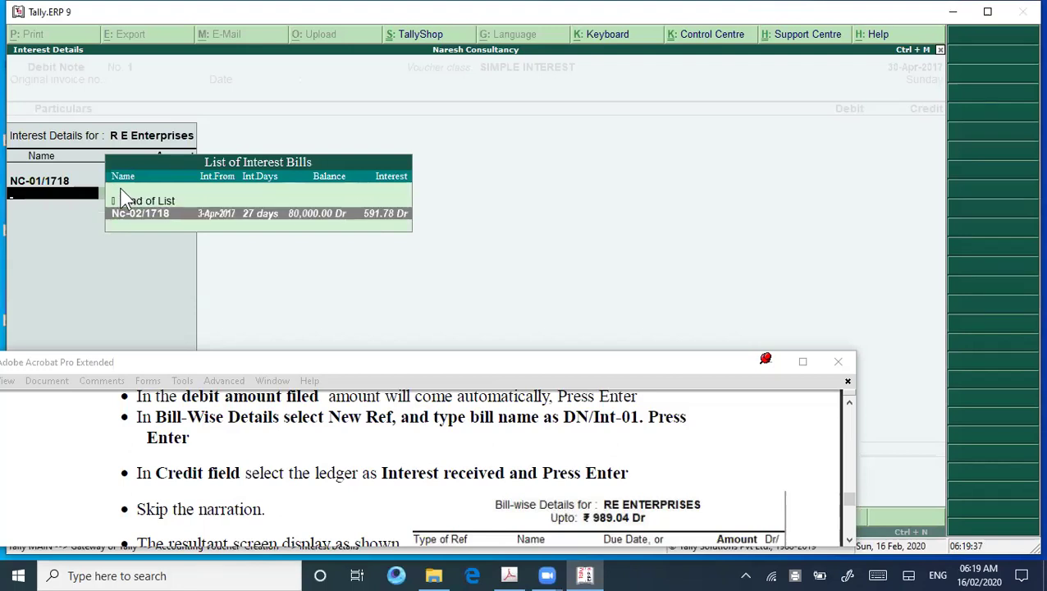
key("Return")
key("Return")
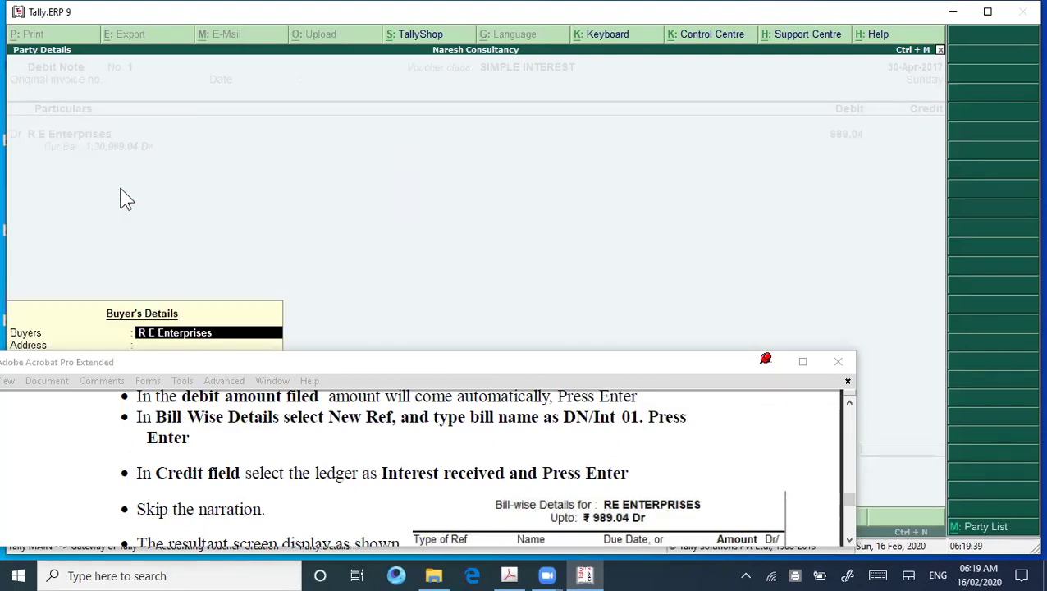
Move the instructions PDF off the buyer's details and accept them for R E Enterprises with Maharashtra as the state.
left_click(247, 361)
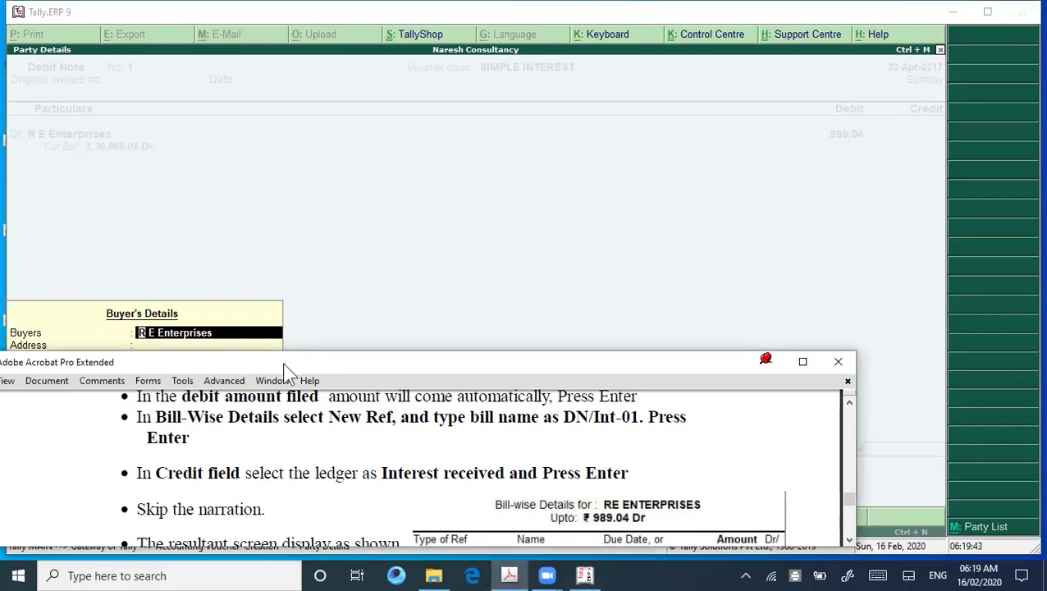
left_click_drag(287, 372, 601, 336)
left_click(336, 230)
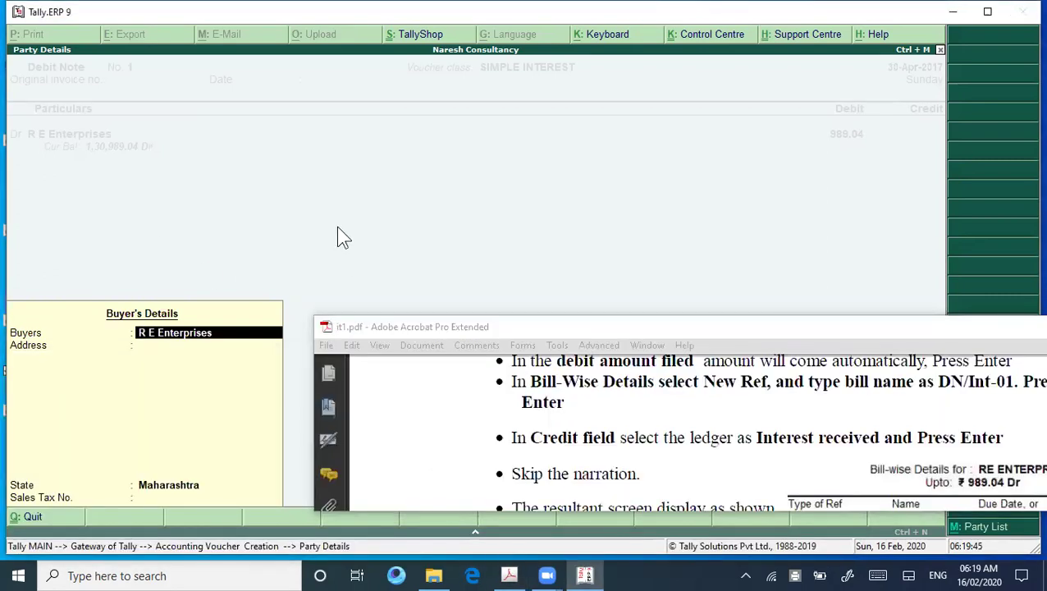
key("Return")
key("Return")
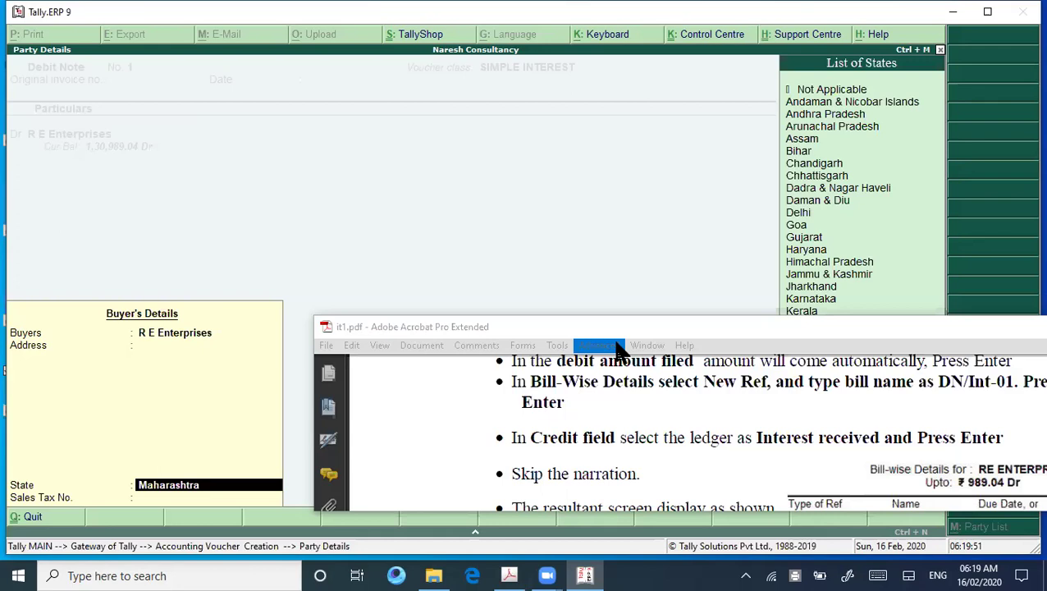
key("Return")
key("Return")
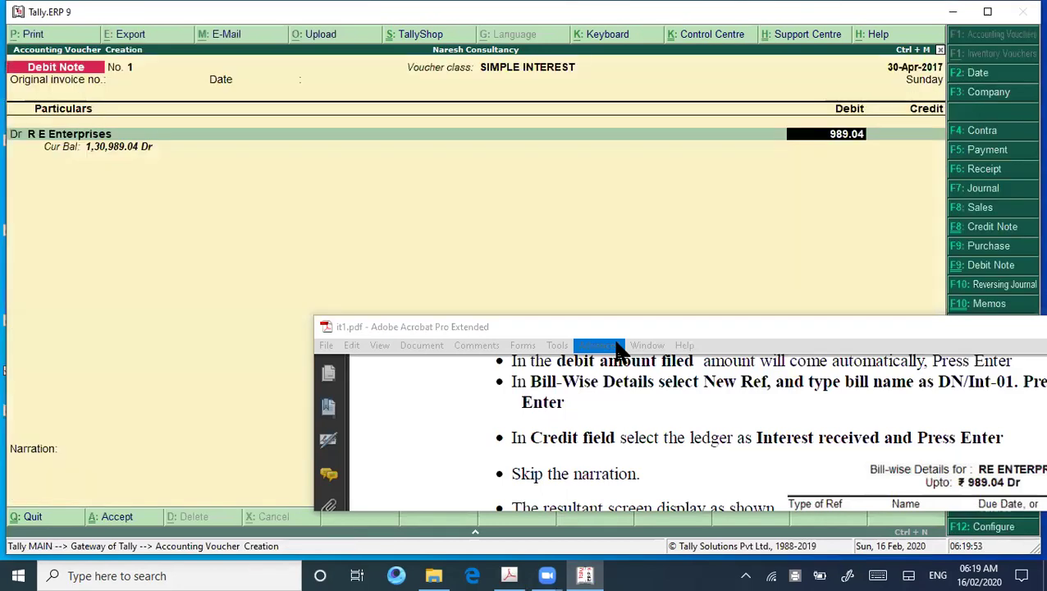
Check the PDF instructions, accept the debit amount for R E Enterprises and choose New Ref in its bill-wise details.
left_click(675, 335)
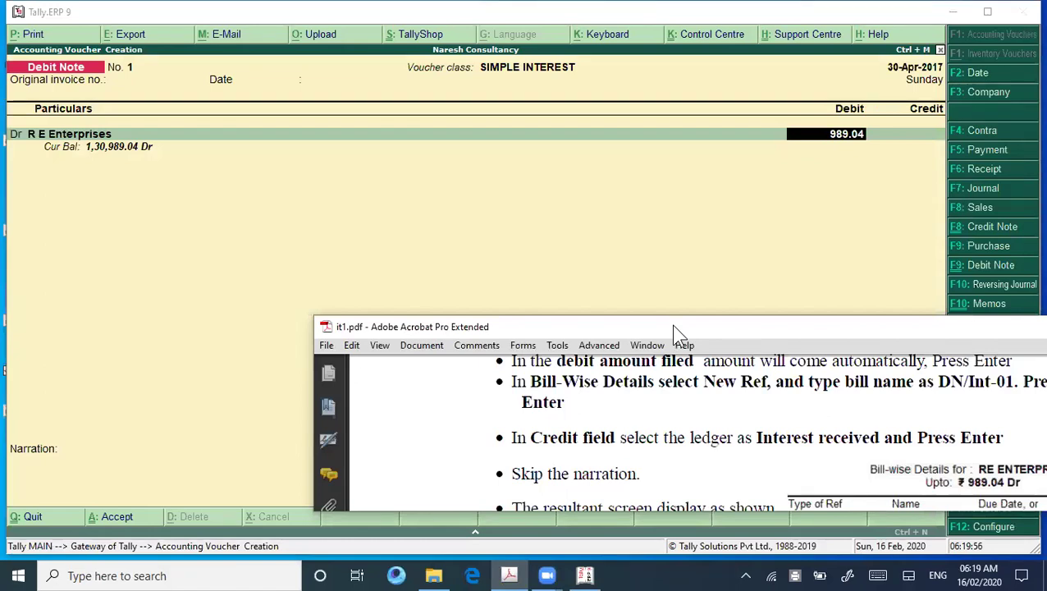
left_click_drag(670, 324, 255, 267)
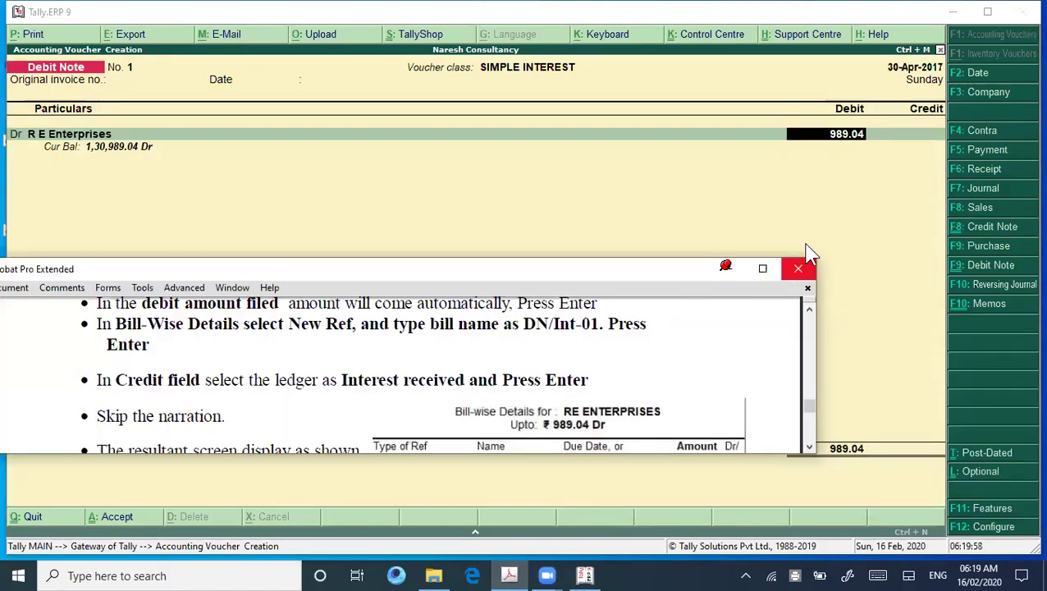
left_click(810, 447)
left_click(810, 447)
scroll(810, 449, "down", 5)
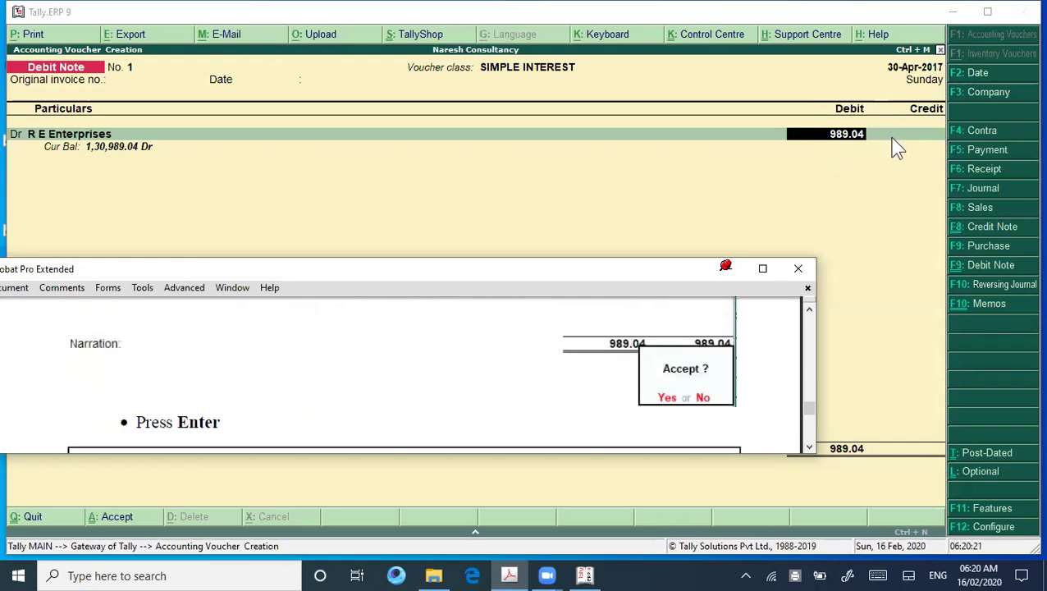
left_click(871, 223)
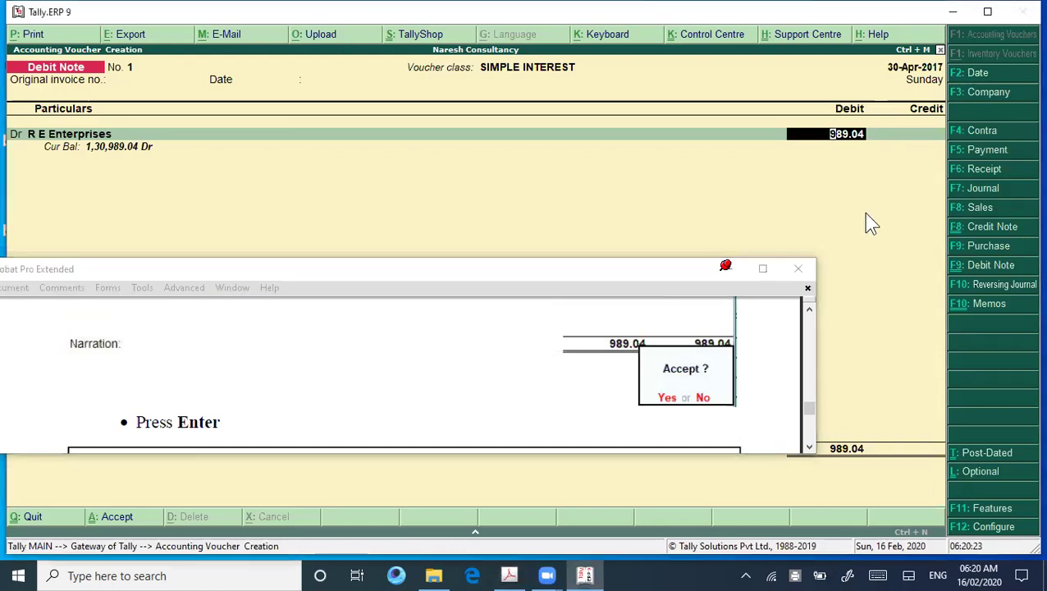
key("Return")
key("Return")
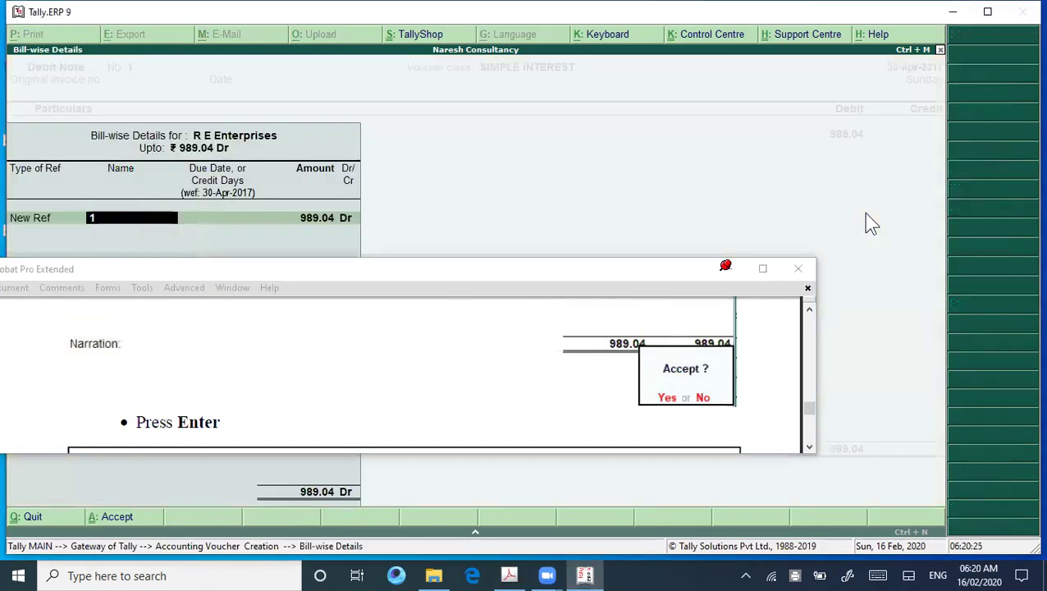
Look up the bill name in the PDF instructions and name the new reference Dn/INT01, without a due date.
left_click(809, 310)
left_click(809, 310)
left_click(809, 310)
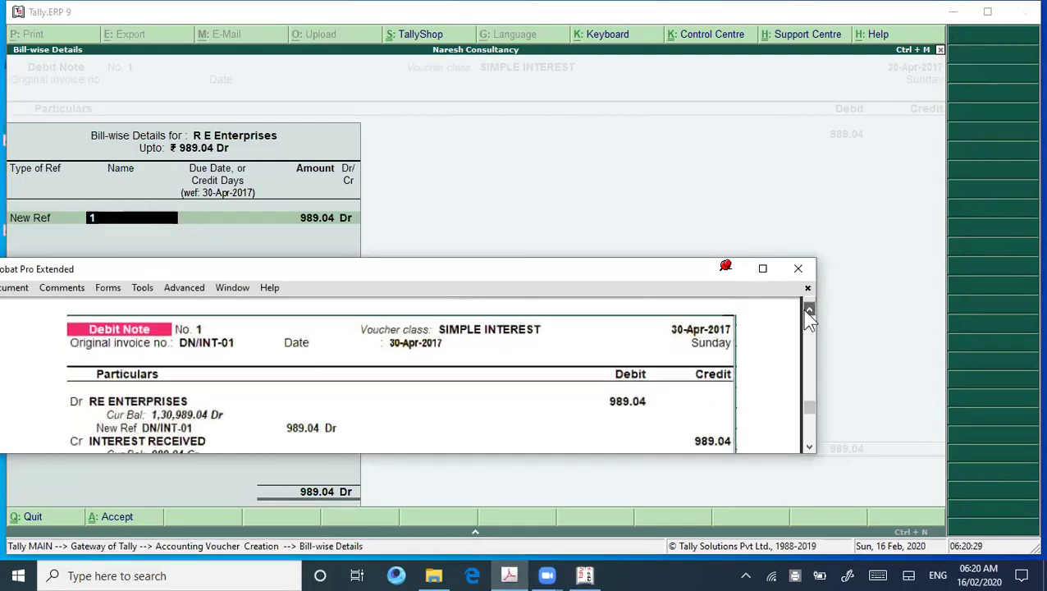
left_click(809, 310)
left_click(809, 310)
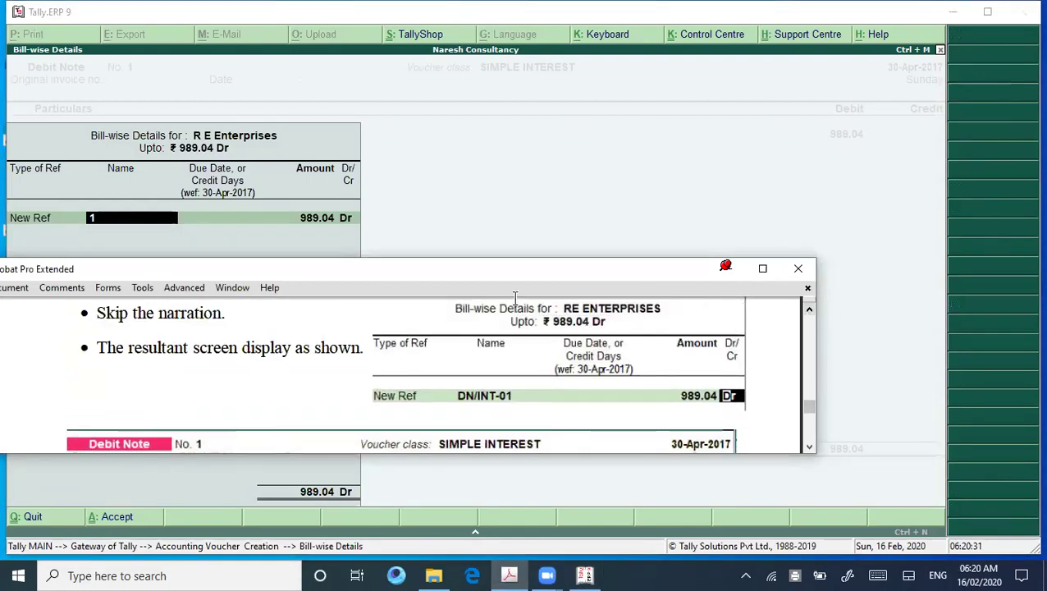
left_click(110, 235)
type("1")
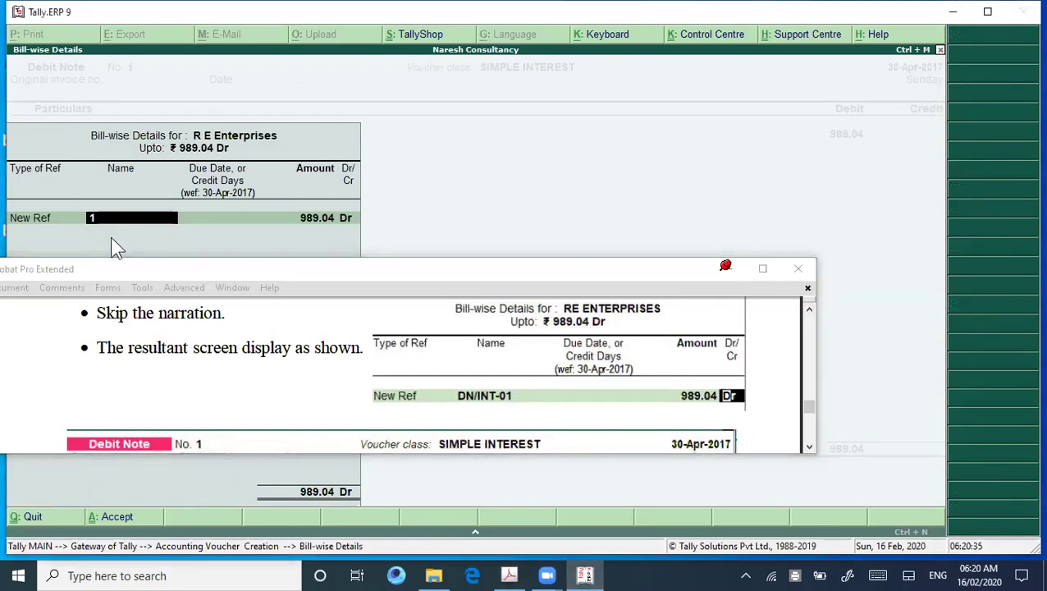
type("Dn/INT0")
key("Return")
key("Return")
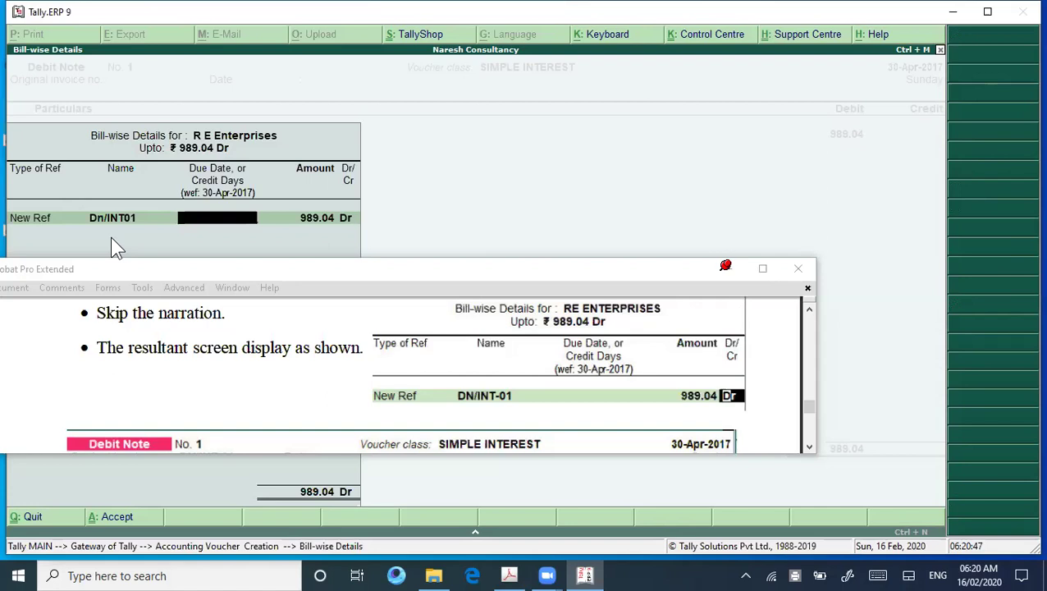
key("Return")
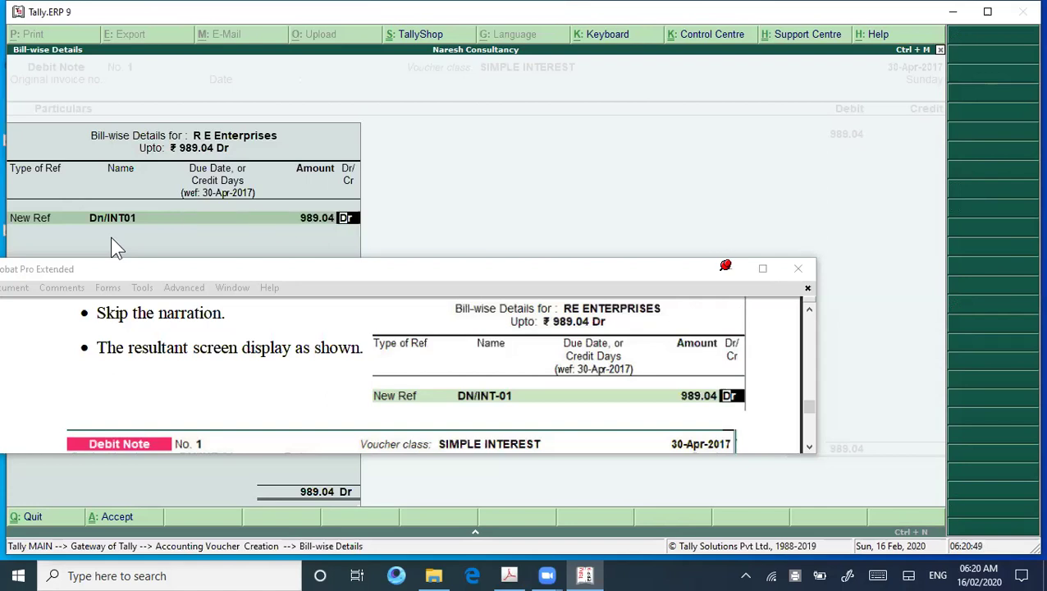
key("Return")
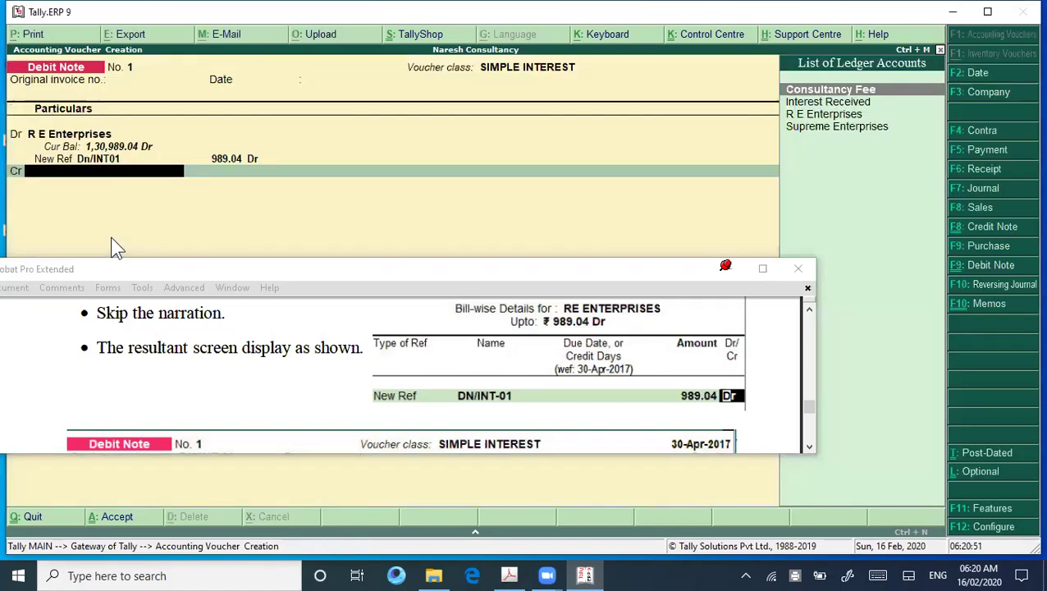
Credit the Interest Received ledger with the interest amount, leave the narration blank and save the debit note.
type("i")
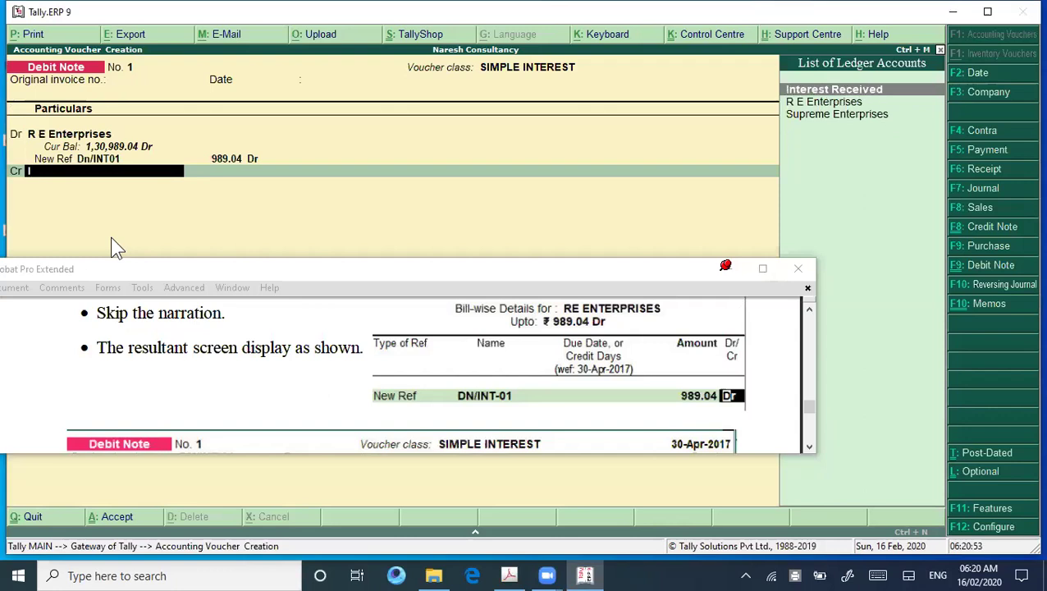
key("Return")
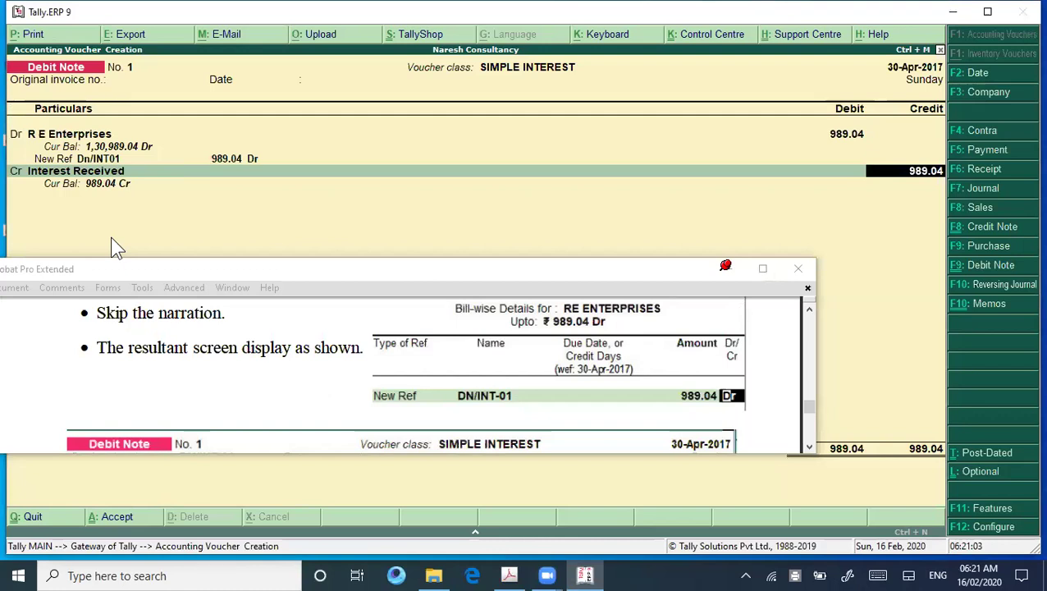
key("Return")
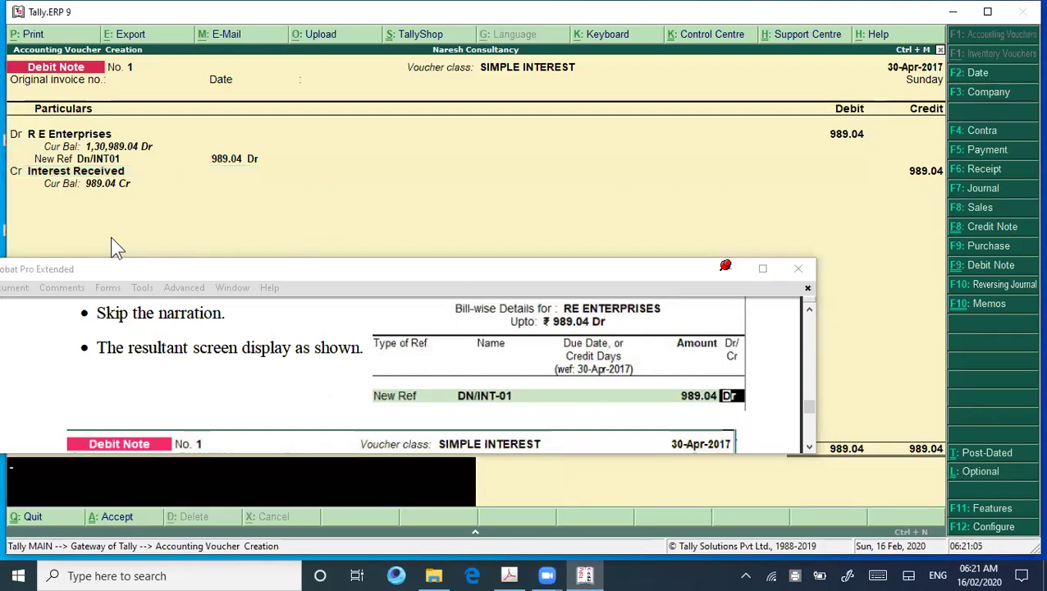
key("Return")
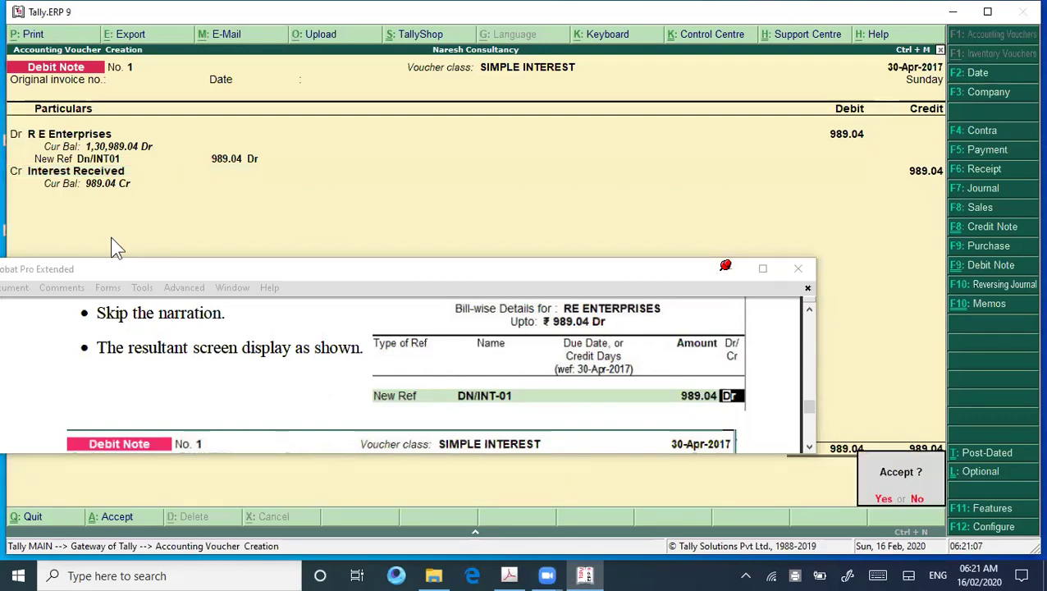
key("Return")
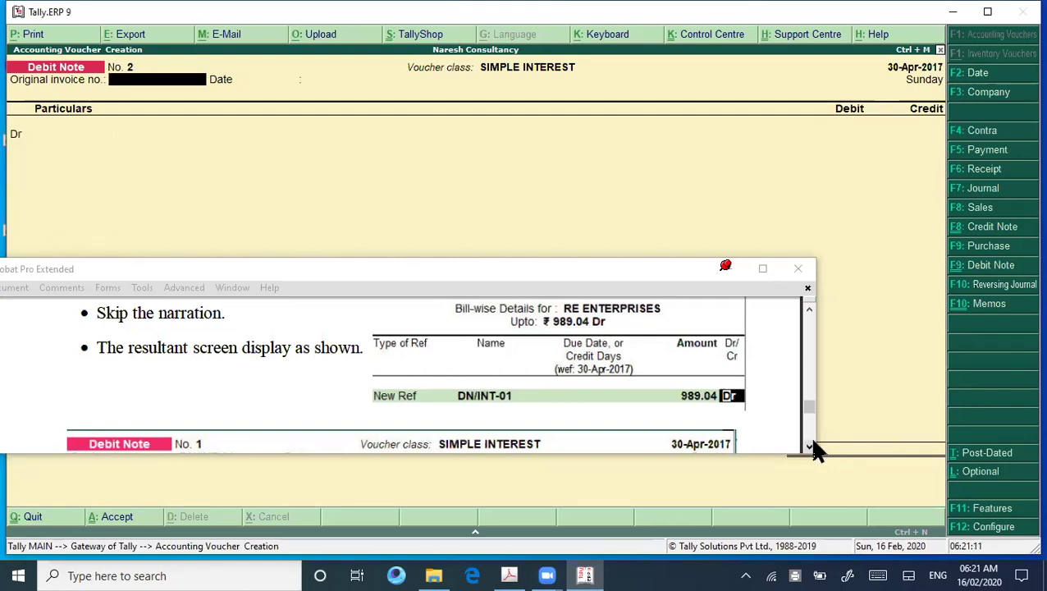
Read the PDF instructions for the interest-plus-invoice receipt and open a new Receipt voucher.
scroll(809, 447, "down", 10)
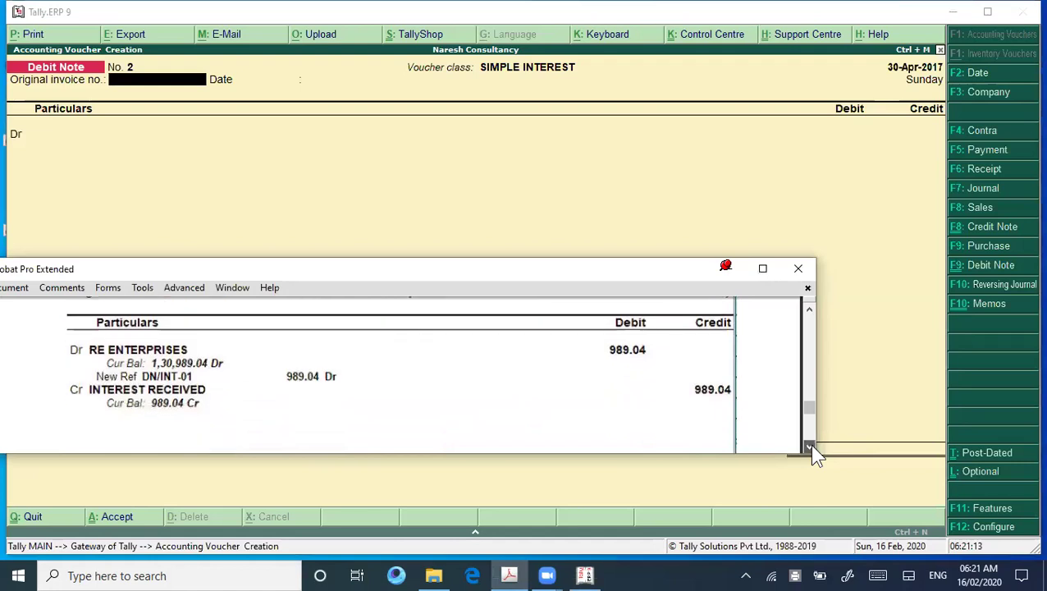
scroll(810, 447, "down", 10)
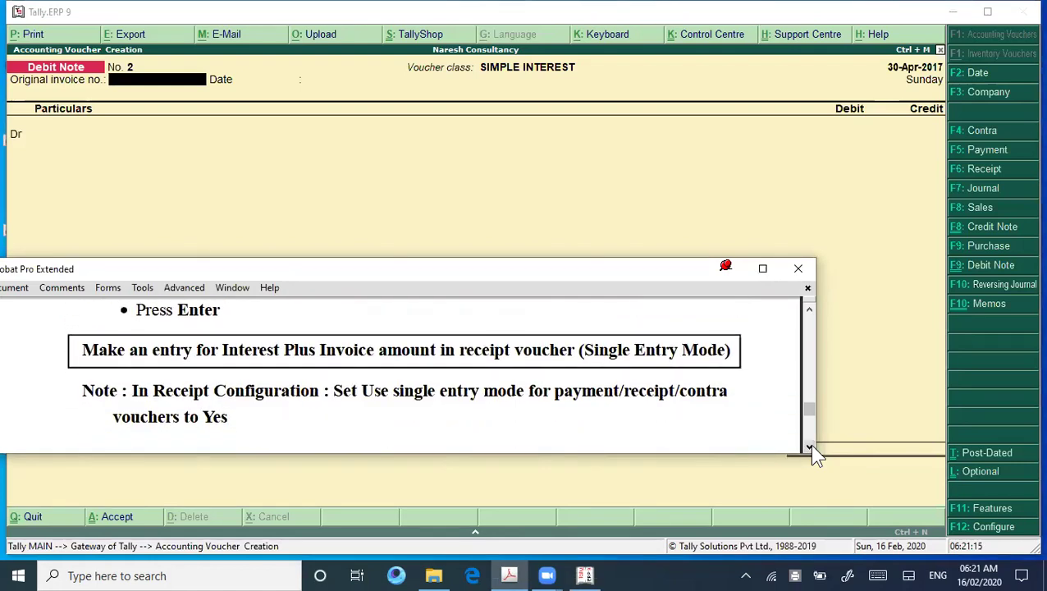
scroll(810, 447, "down", 2)
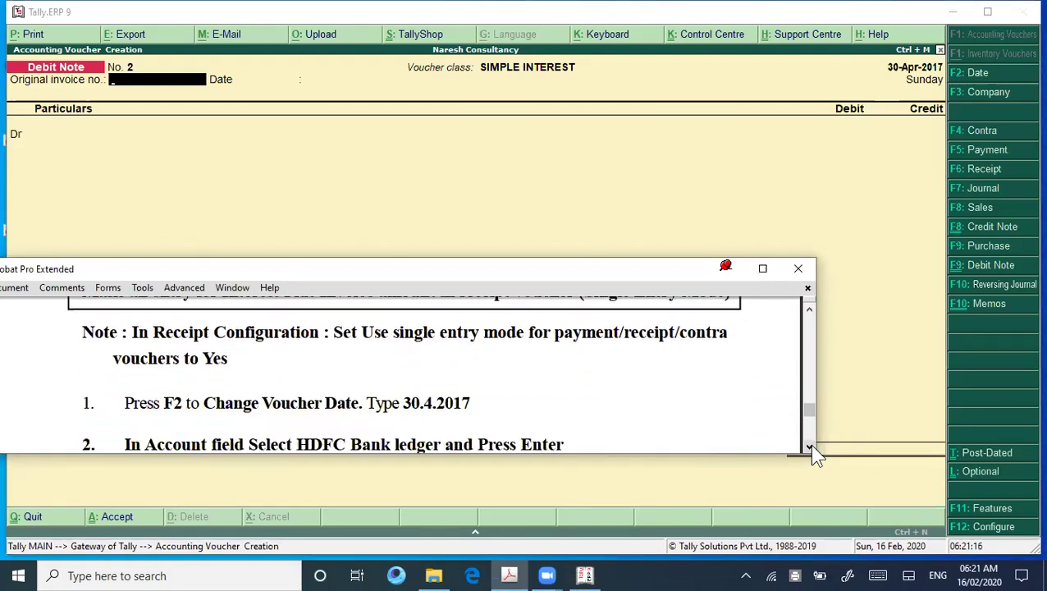
left_click(470, 150)
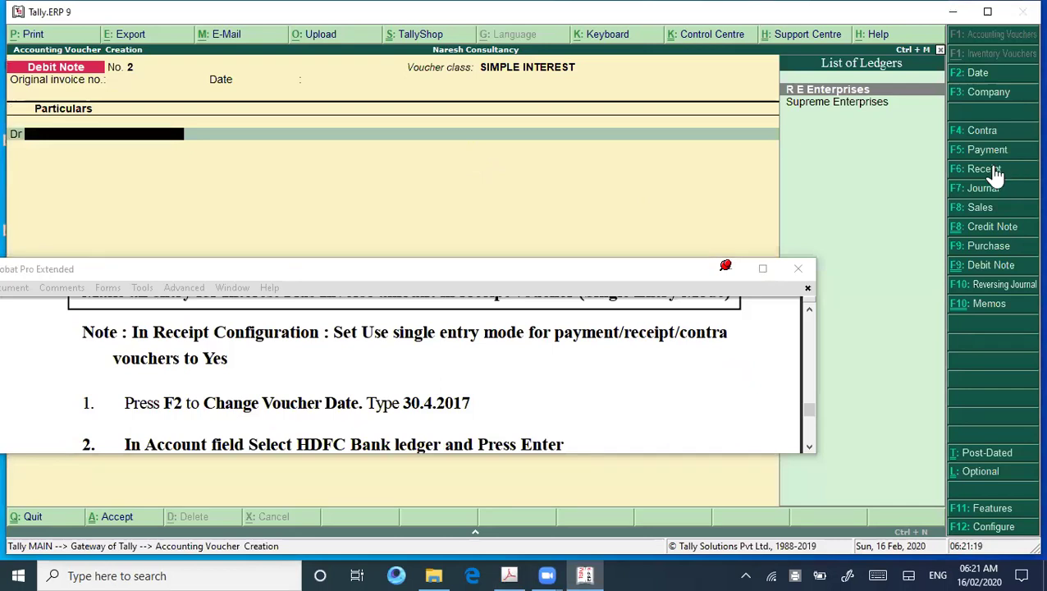
left_click(991, 171)
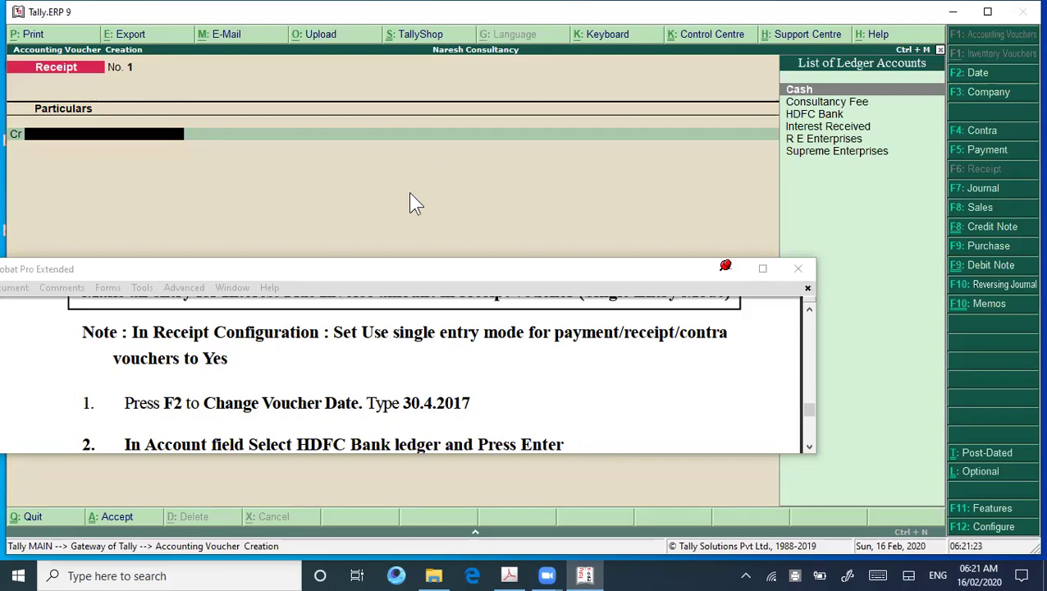
Credit R E Enterprises with 130989.04 in the receipt voucher.
key("Down")
key("Down")
key("Down")
key("Down")
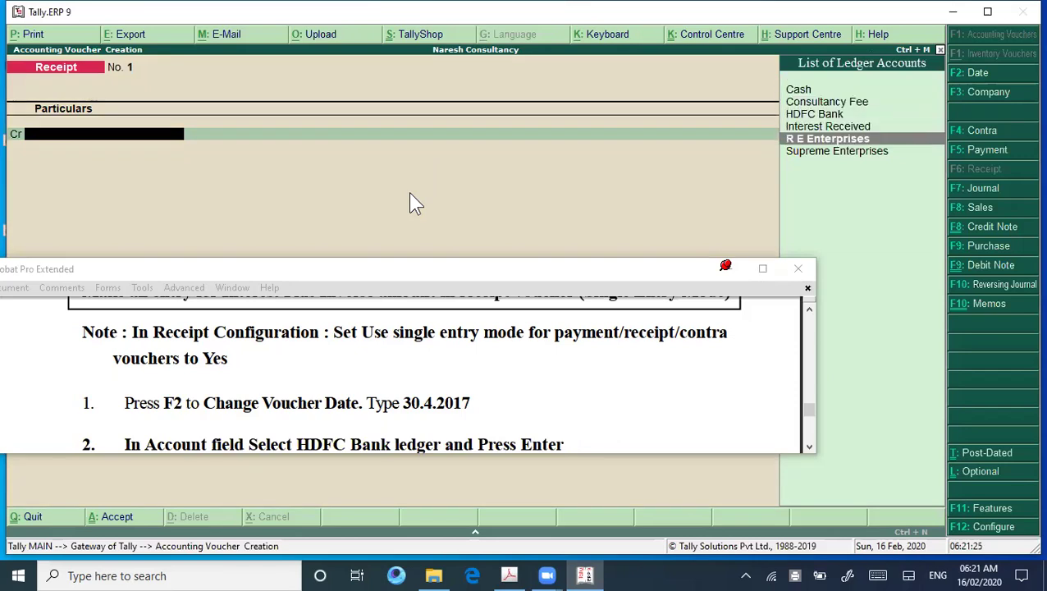
key("Return")
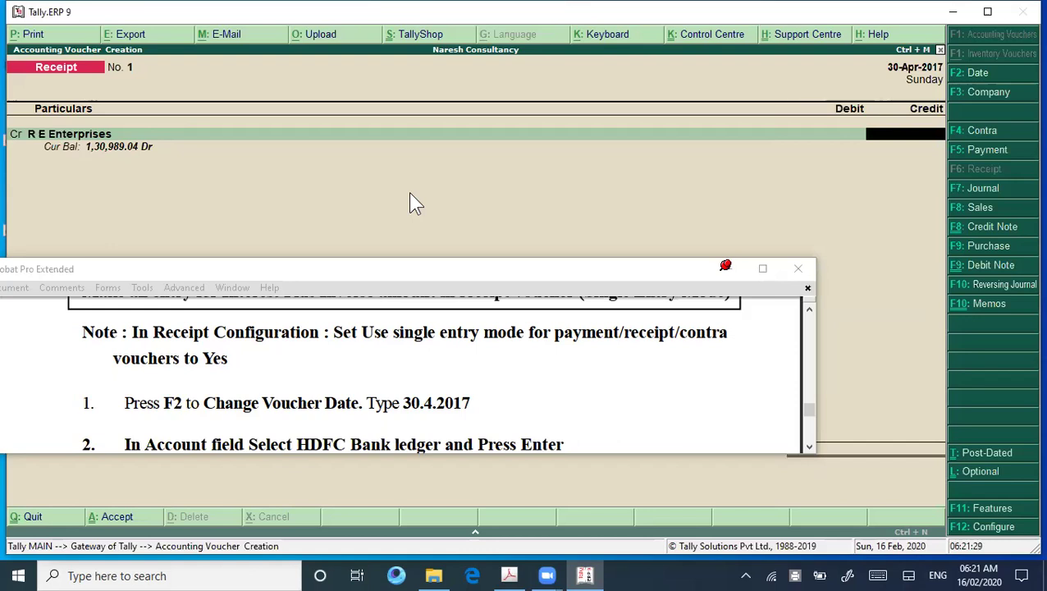
type("130989.04")
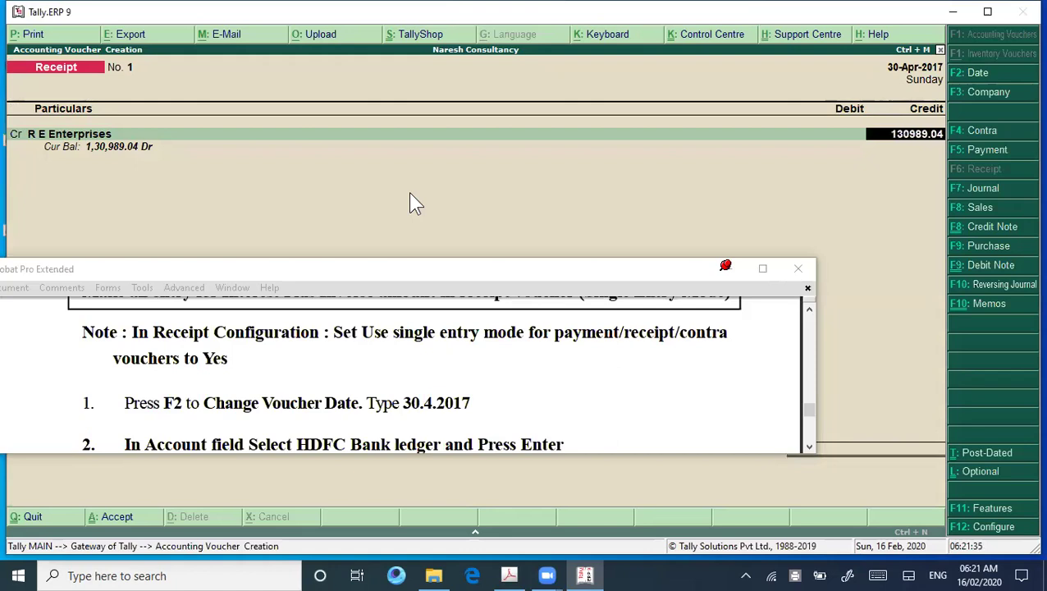
key("Return")
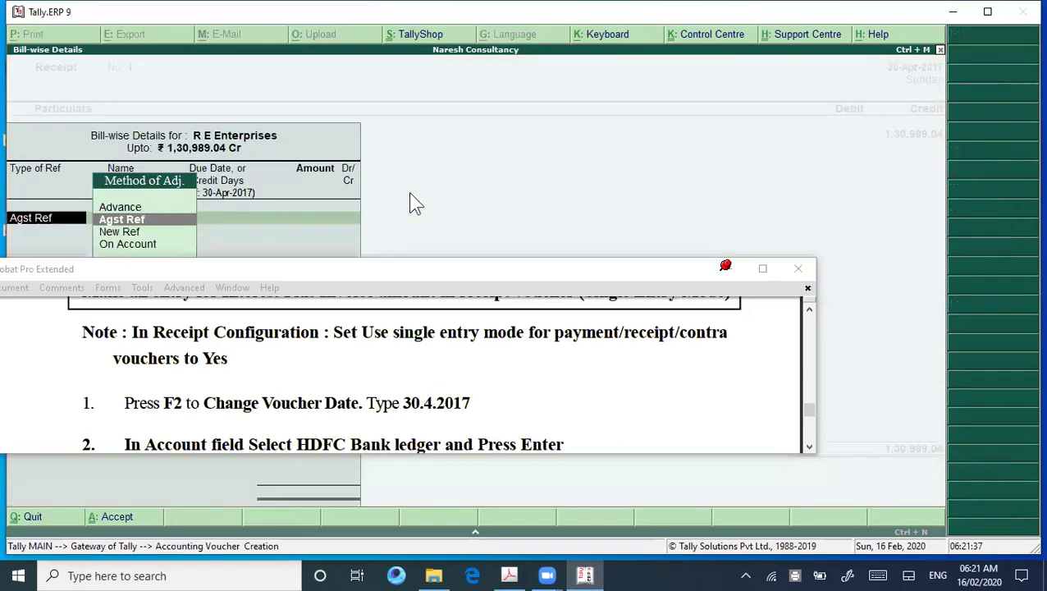
Allocate 989.04 of R E Enterprises' receipt against the pending interest bill Dn/INT01 as an Agst Ref.
key("Return")
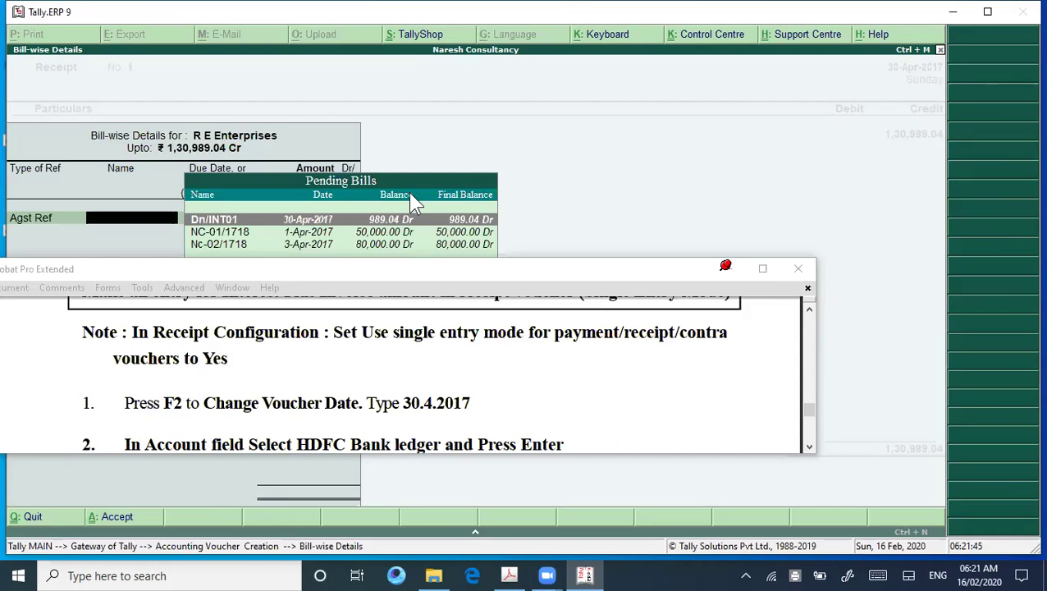
key("Return")
key("Return")
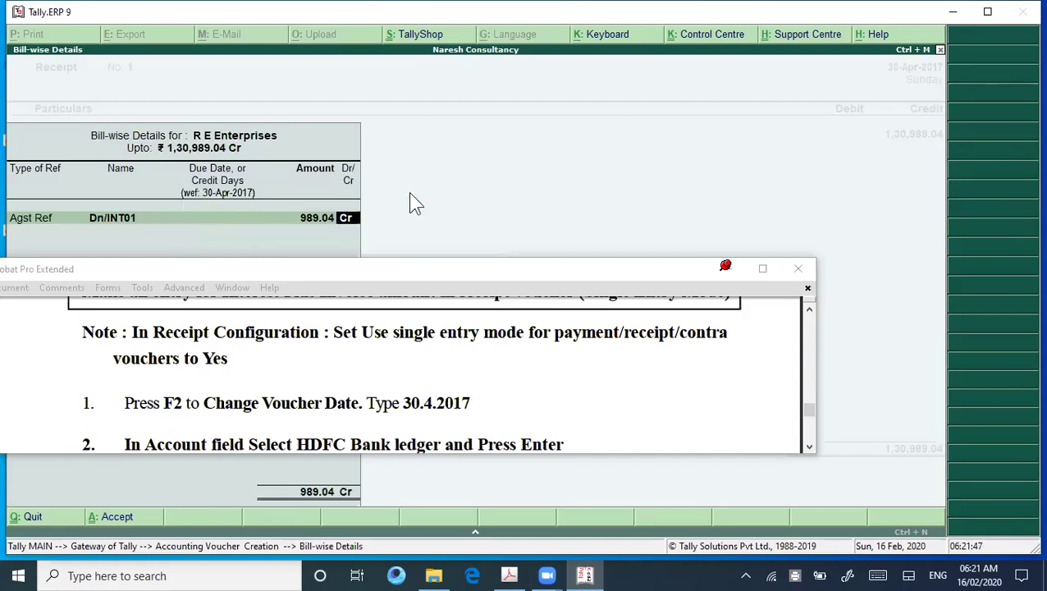
key("Return")
Allocate the remaining receipt as Agst Ref, 50,000.00 to bill NC-01/1718 and 80,000.00 to bill Nc-02/1718.
key("Return")
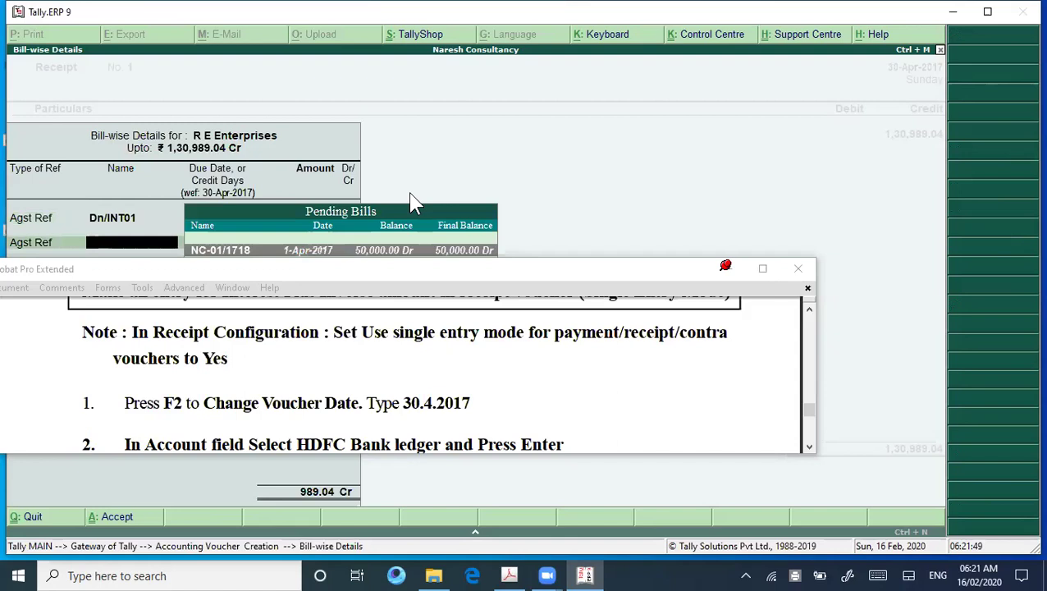
left_click_drag(444, 277, 443, 382)
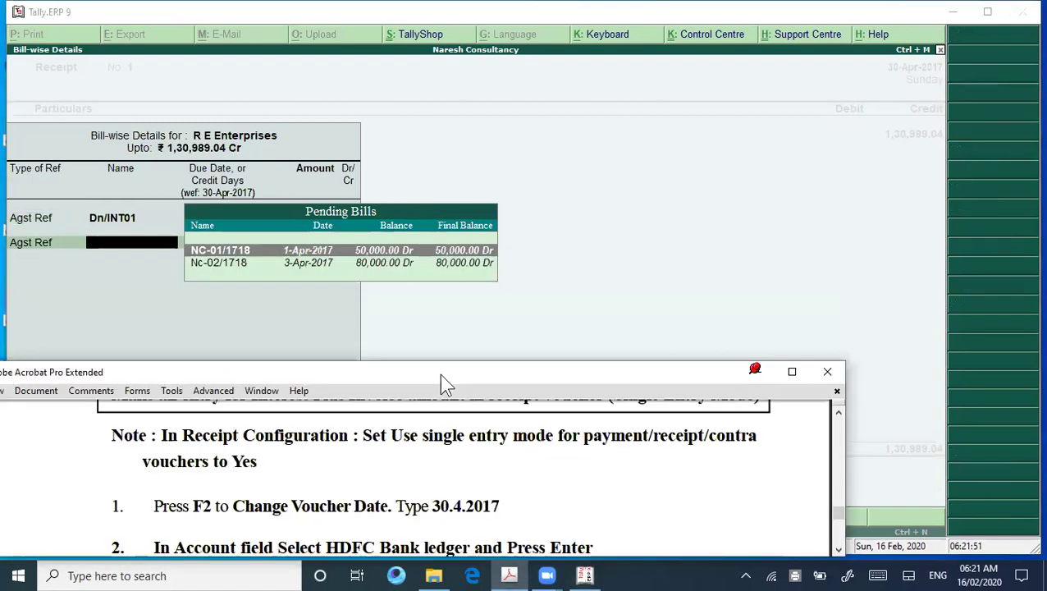
left_click(265, 203)
key("Return")
key("Return")
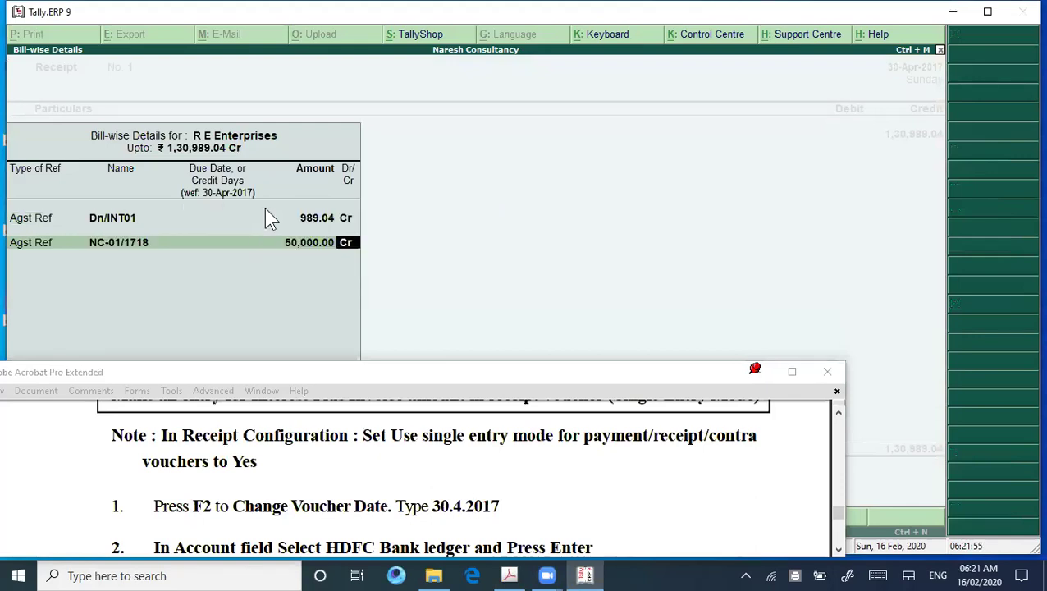
key("Return")
key("Return")
key("Return")
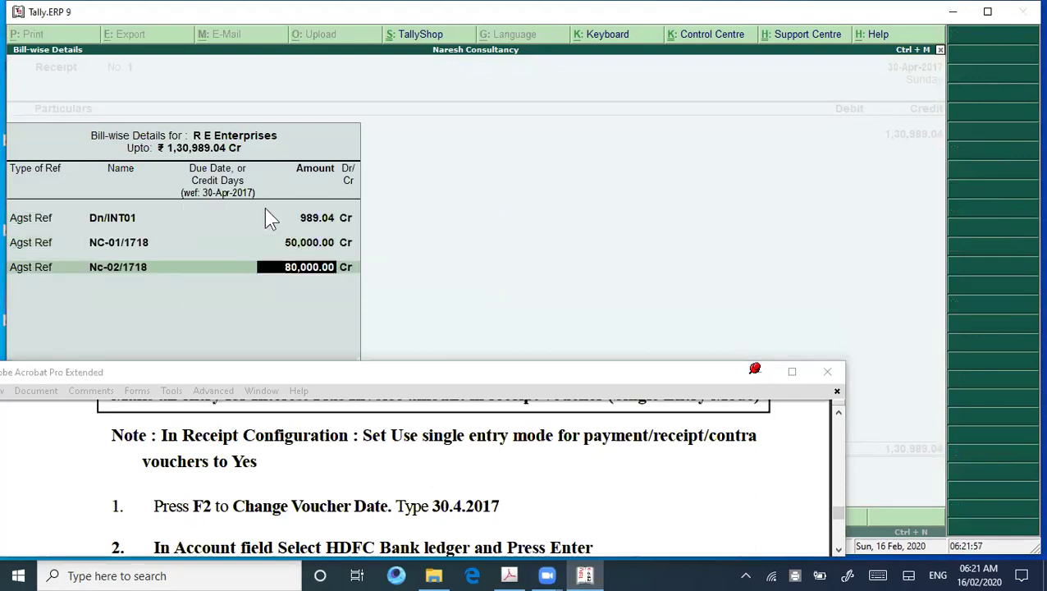
key("Return")
key("Return")
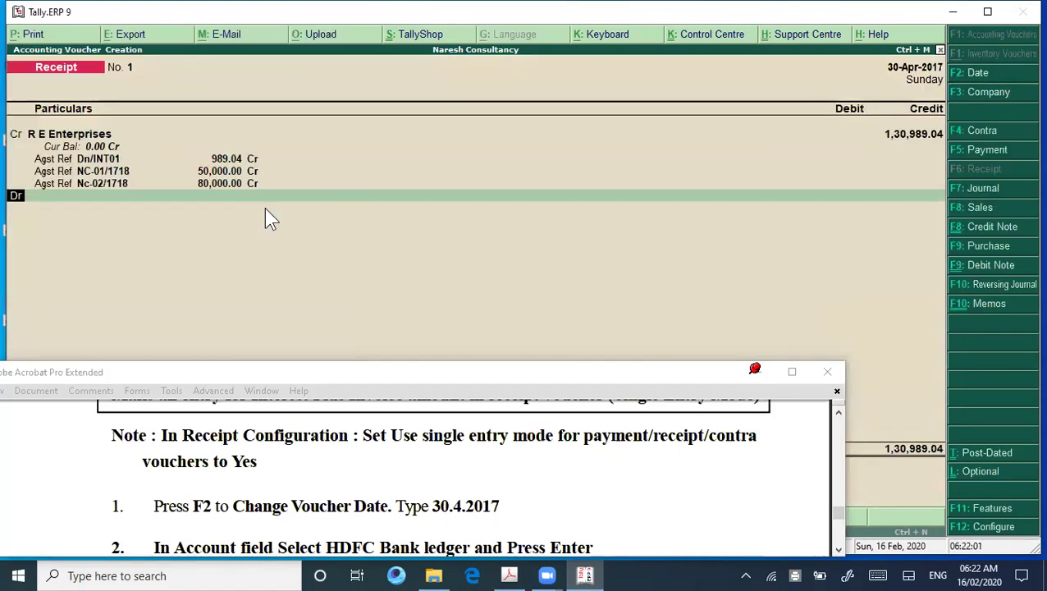
Debit HDFC Bank with 1,30,989.04 using the default Cheque/DD allocation, and save the receipt voucher without a narration.
key("Return")
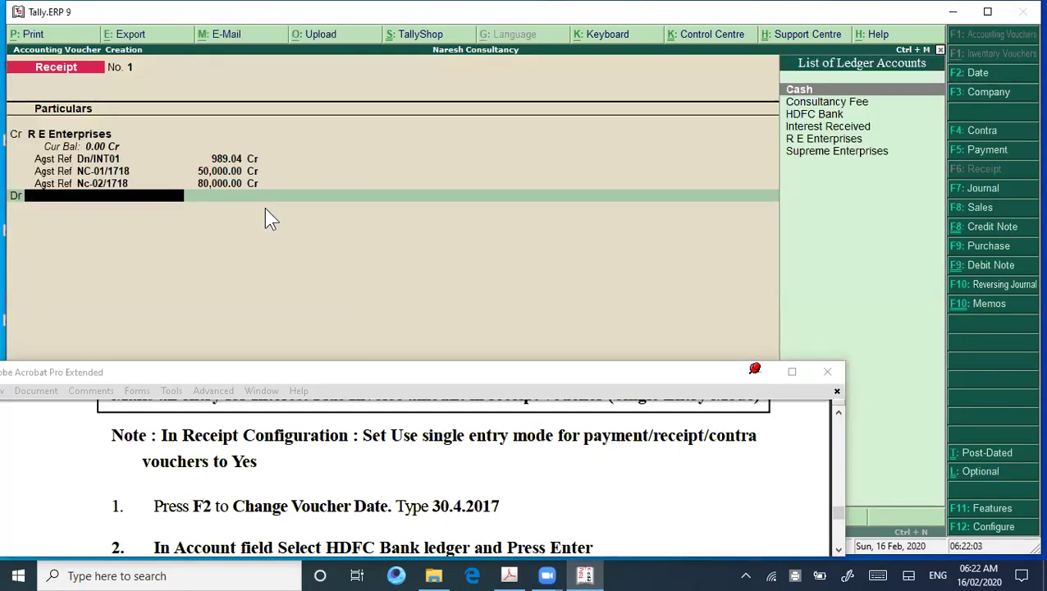
type("H")
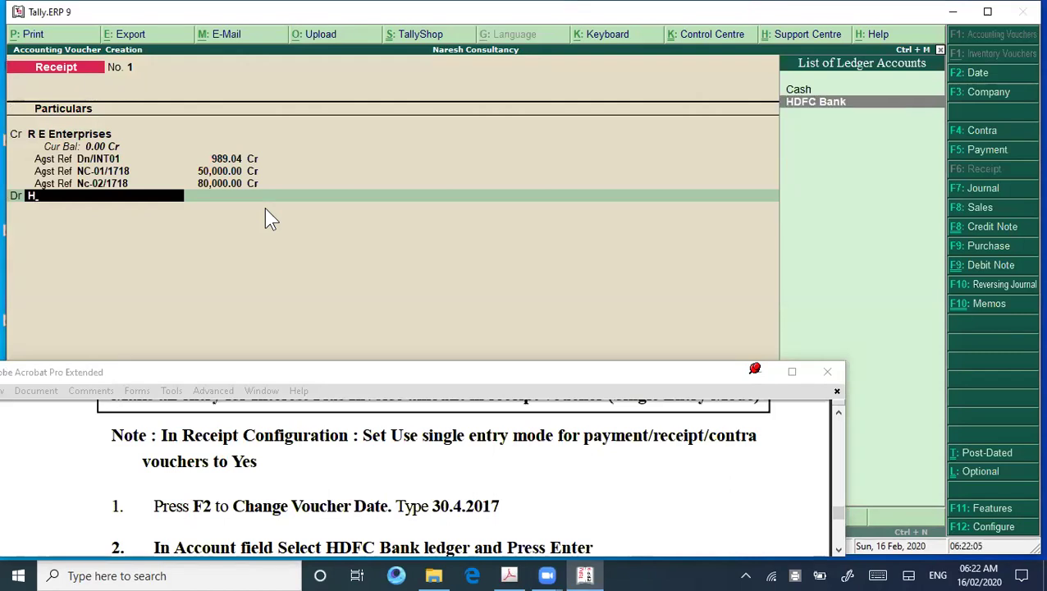
key("Return")
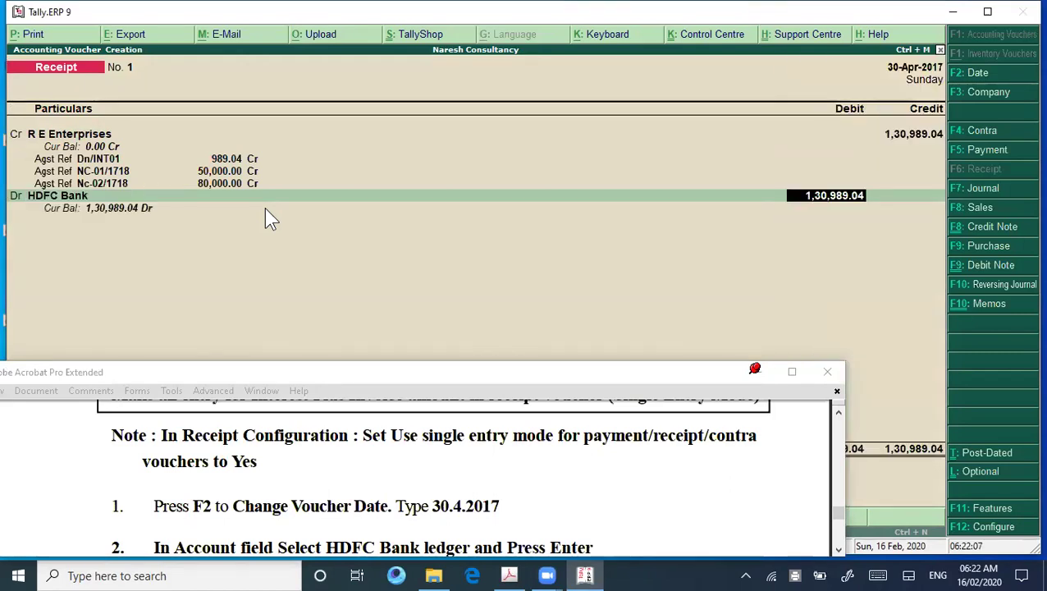
key("Return")
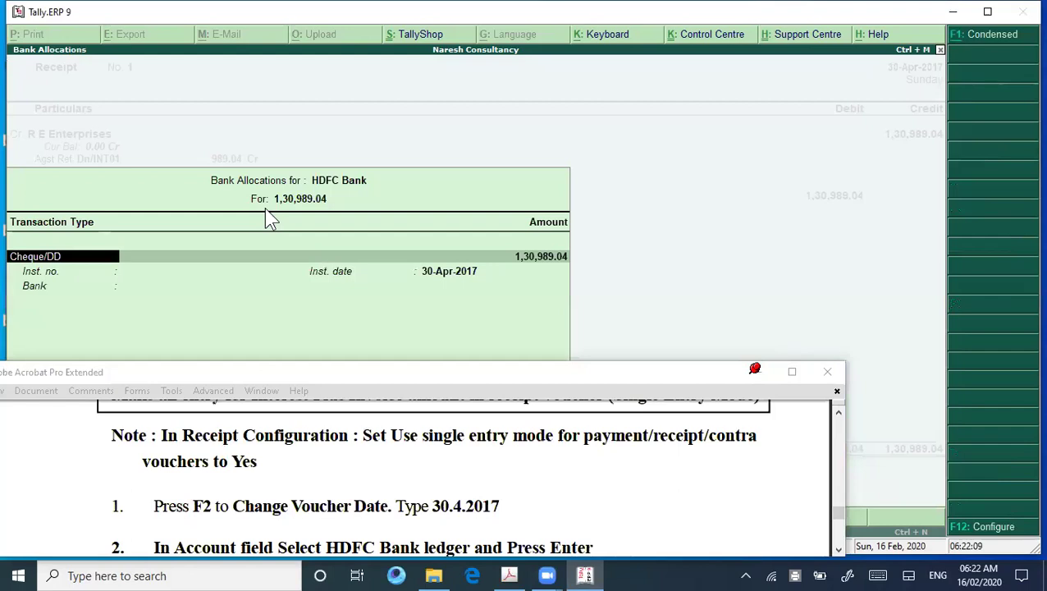
key("ctrl+a")
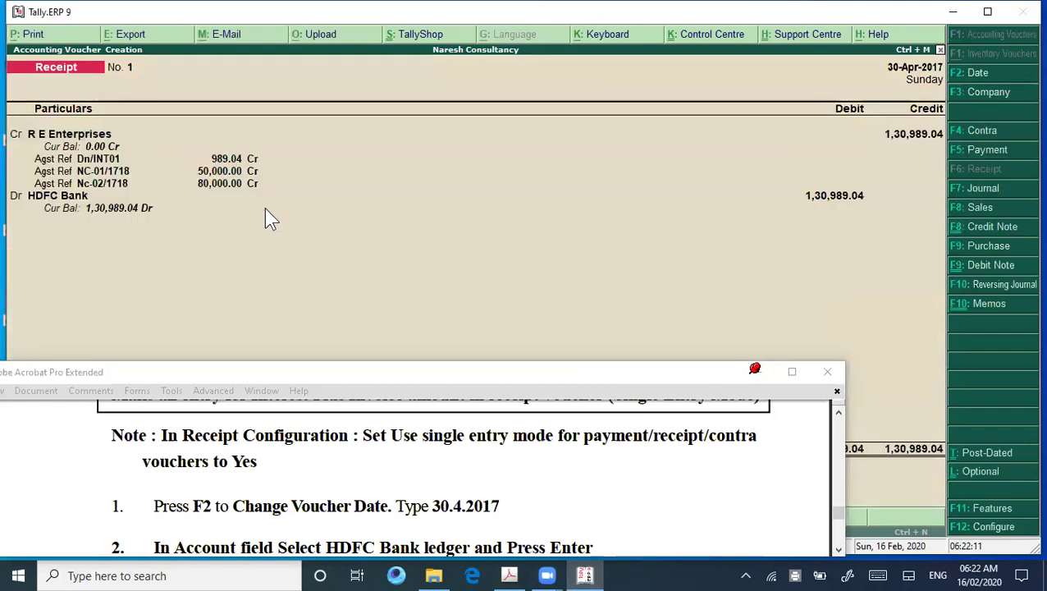
key("Return")
key("Return")
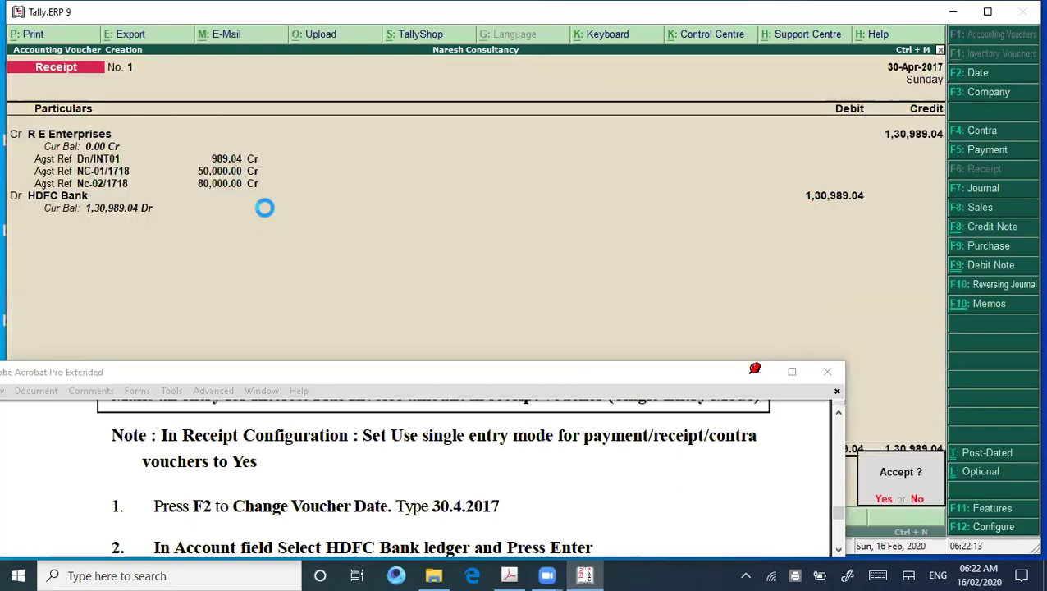